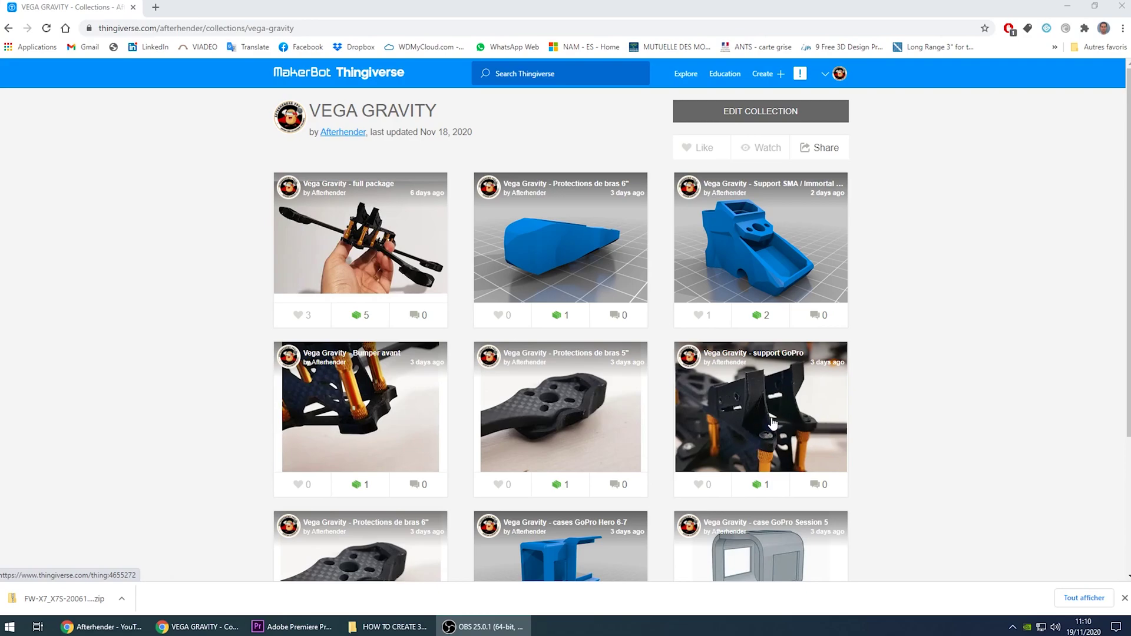
# - Scroll through the Vega Gravity drone parts on Thingiverse, then open the 'HOW TO CREATE 3D PARTS FROM A PICTURE' folder
pyautogui.scroll(-1, 775, 426)
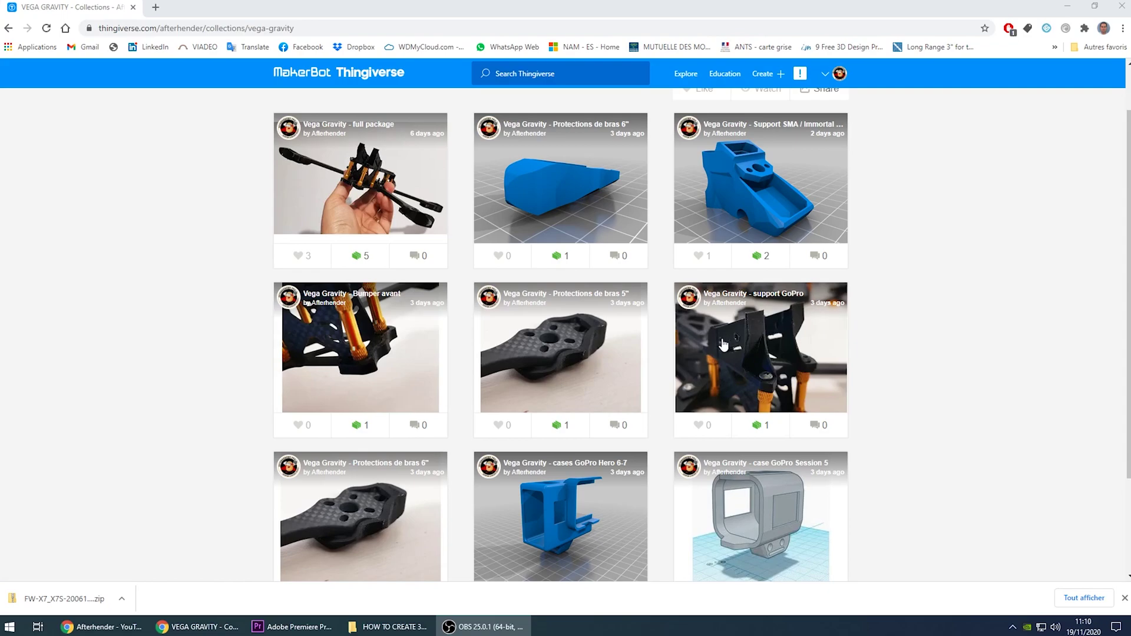
pyautogui.click(380, 630)
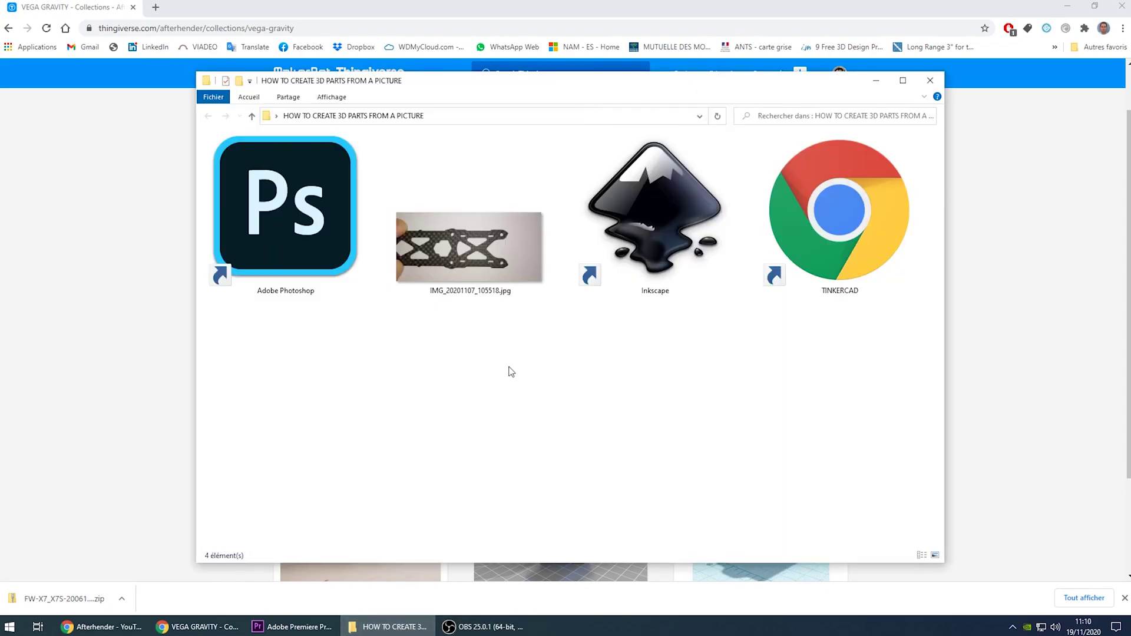
# - Preview the carbon frame plate photo in Photos, close it, and point out the Photoshop shortcut
pyautogui.doubleClick(482, 259)
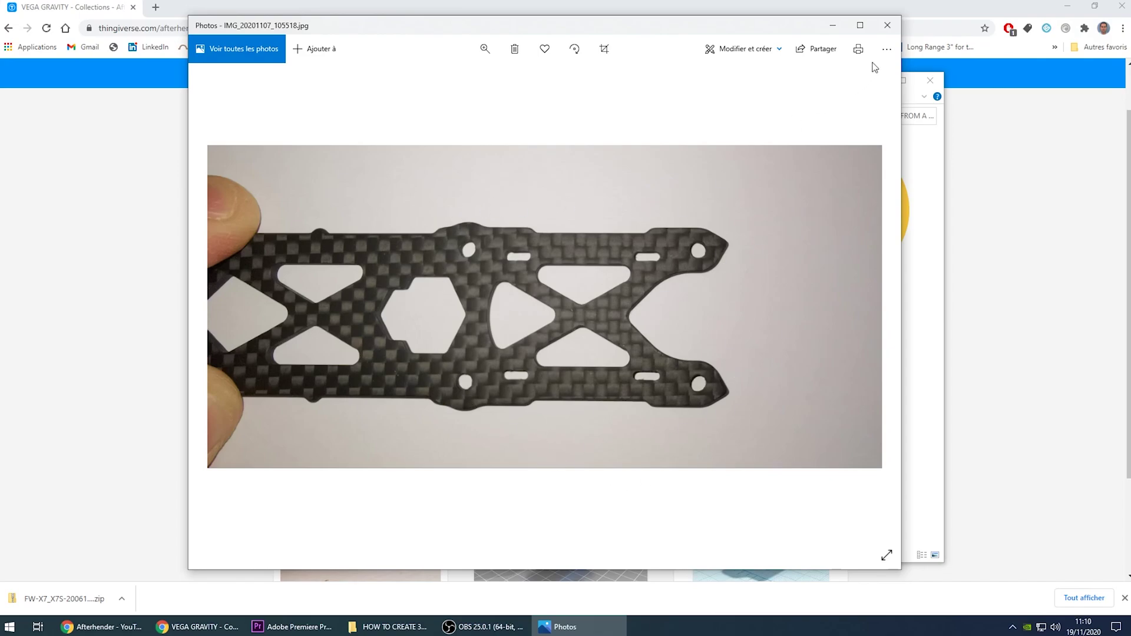
pyautogui.click(887, 25)
pyautogui.click(316, 271)
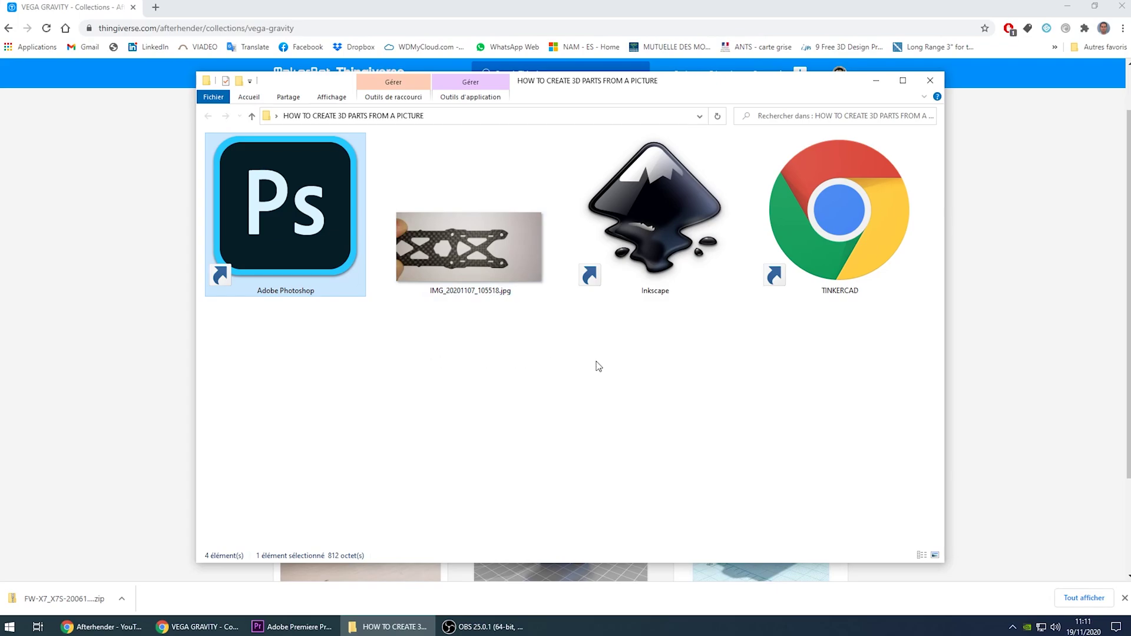
# - Point out the Inkscape and TINKERCAD shortcuts, then launch Adobe Photoshop
pyautogui.click(618, 335)
pyautogui.click(653, 286)
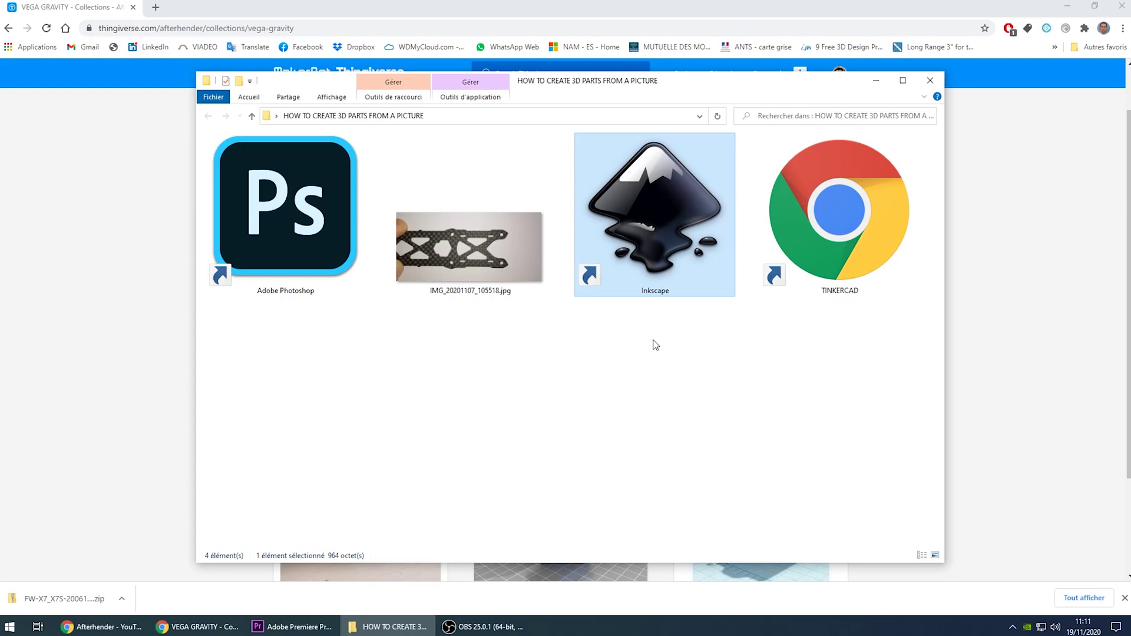
pyautogui.click(832, 244)
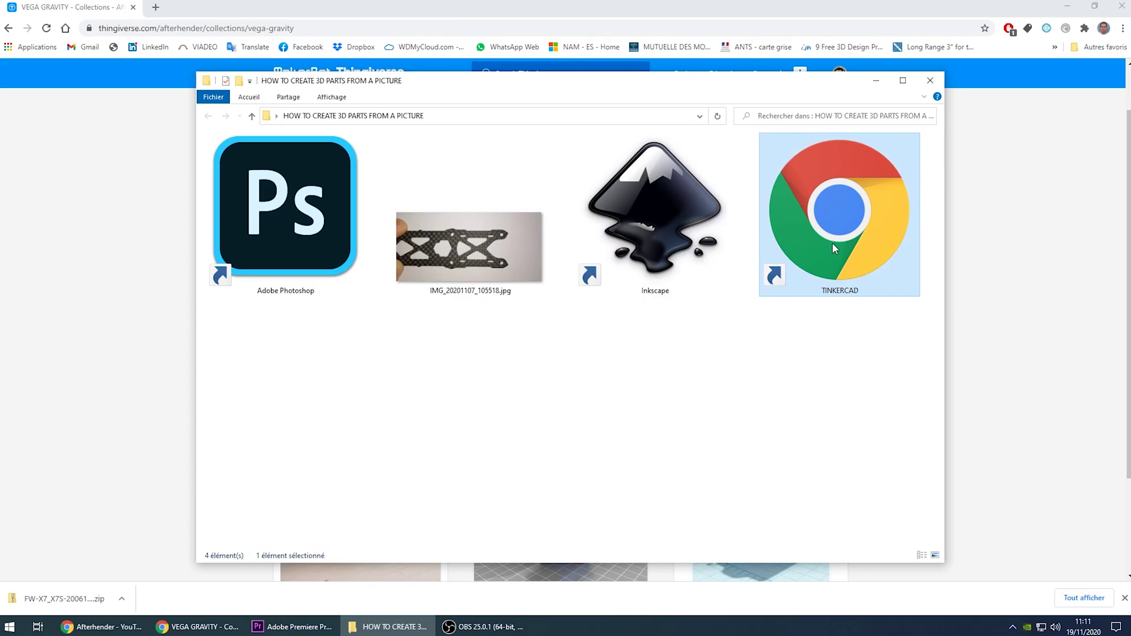
pyautogui.click(694, 386)
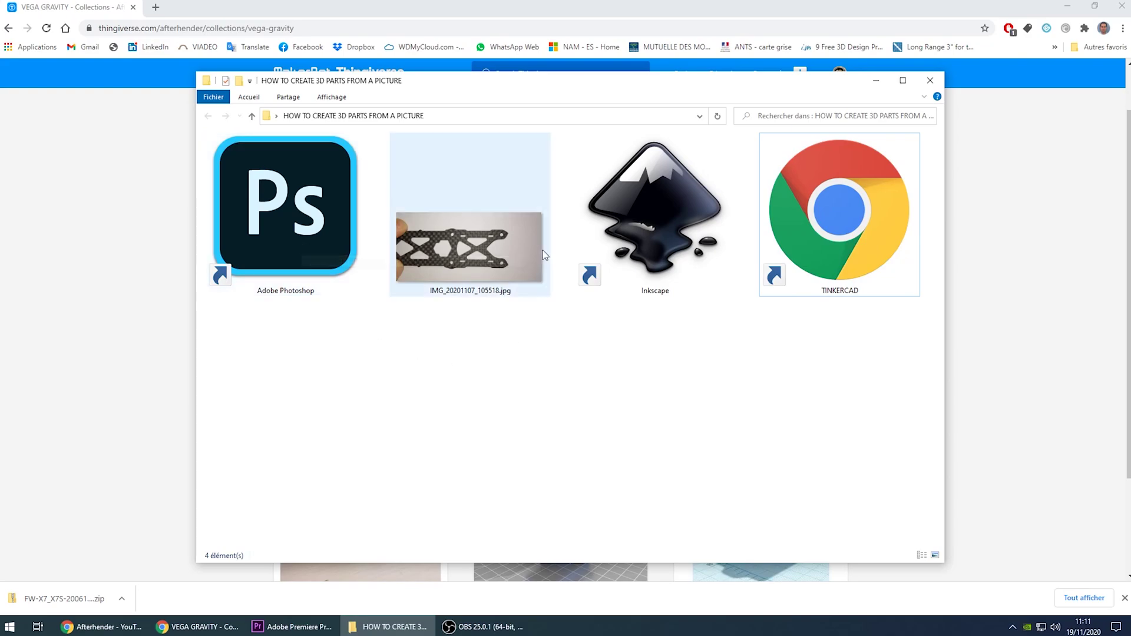
pyautogui.doubleClick(290, 241)
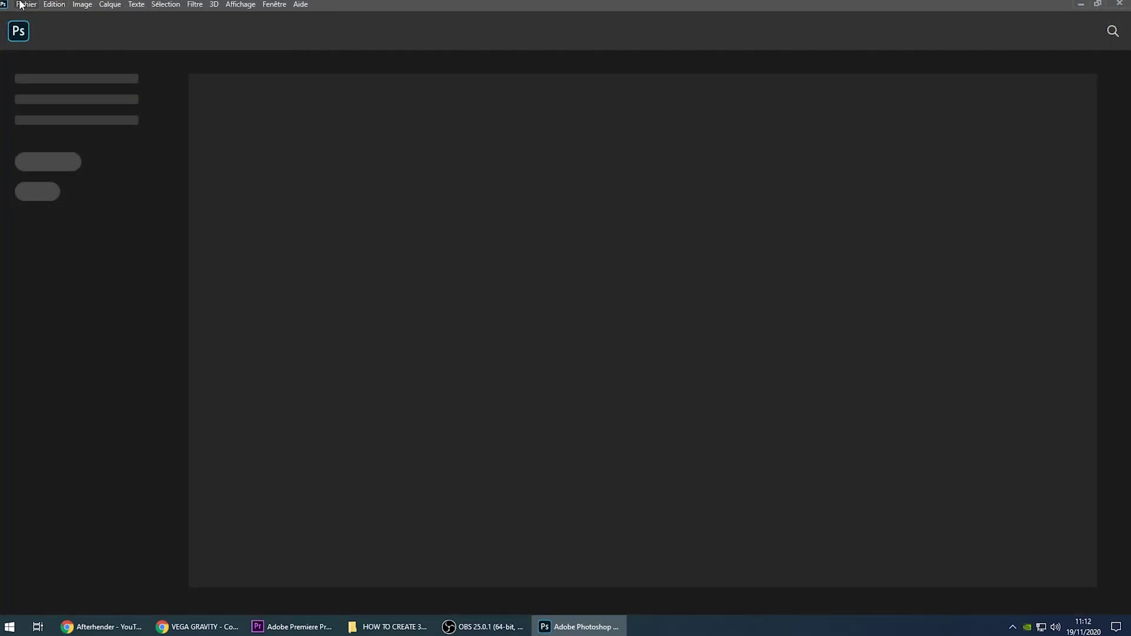
# - Open IMG_20201107_105518.jpg via Fichier > Ouvrir, discarding its embedded colour profile
pyautogui.click(21, 5)
pyautogui.click(36, 26)
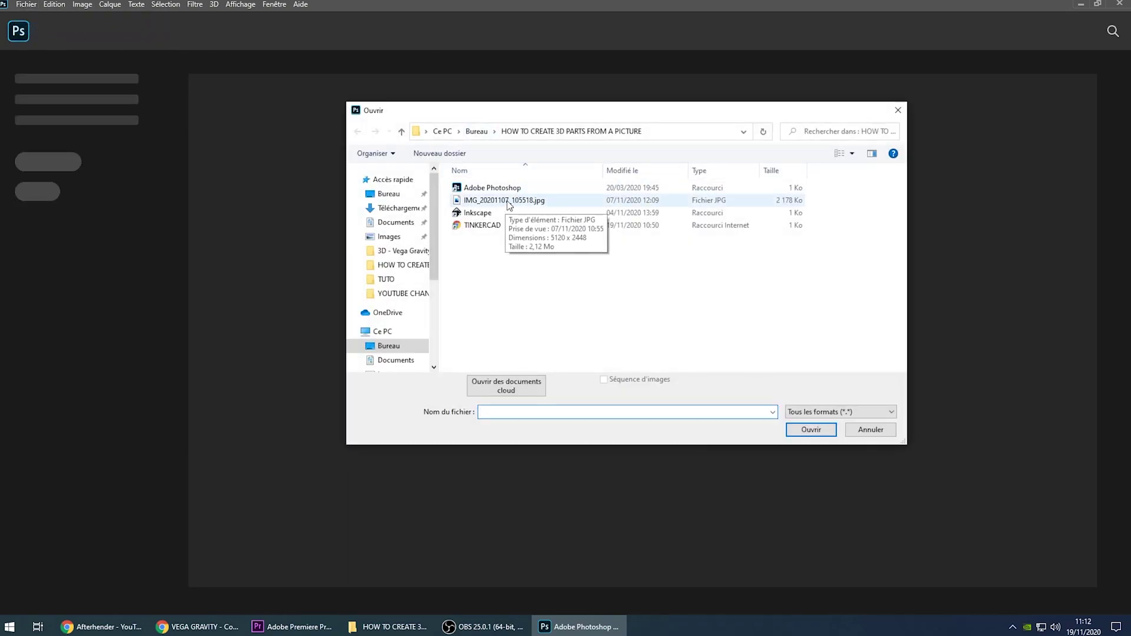
pyautogui.doubleClick(506, 200)
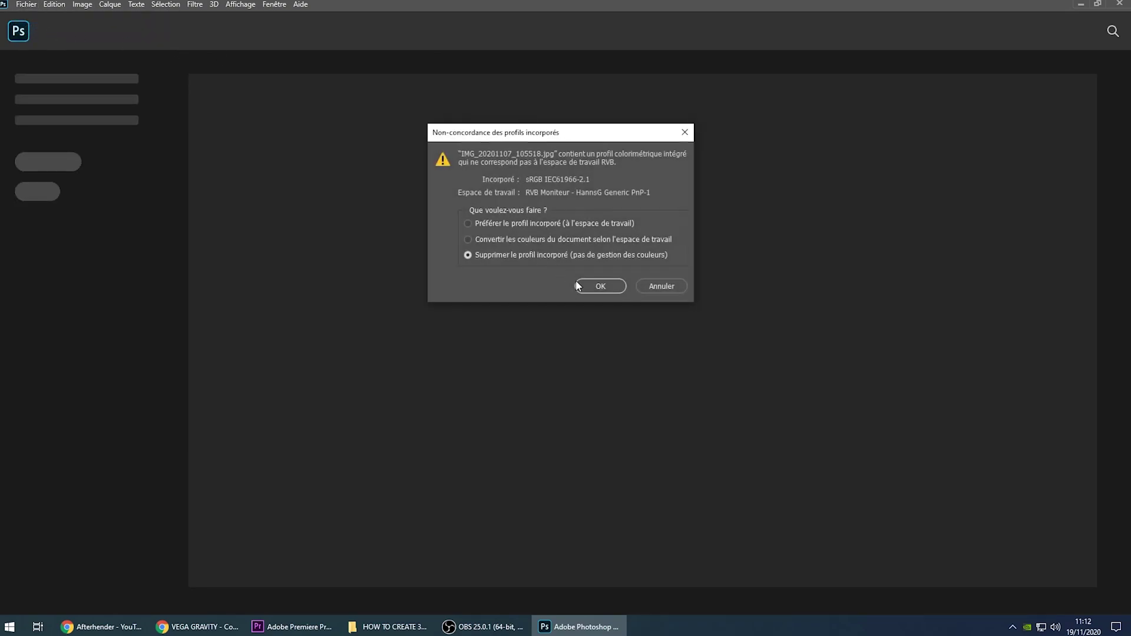
pyautogui.click(581, 284)
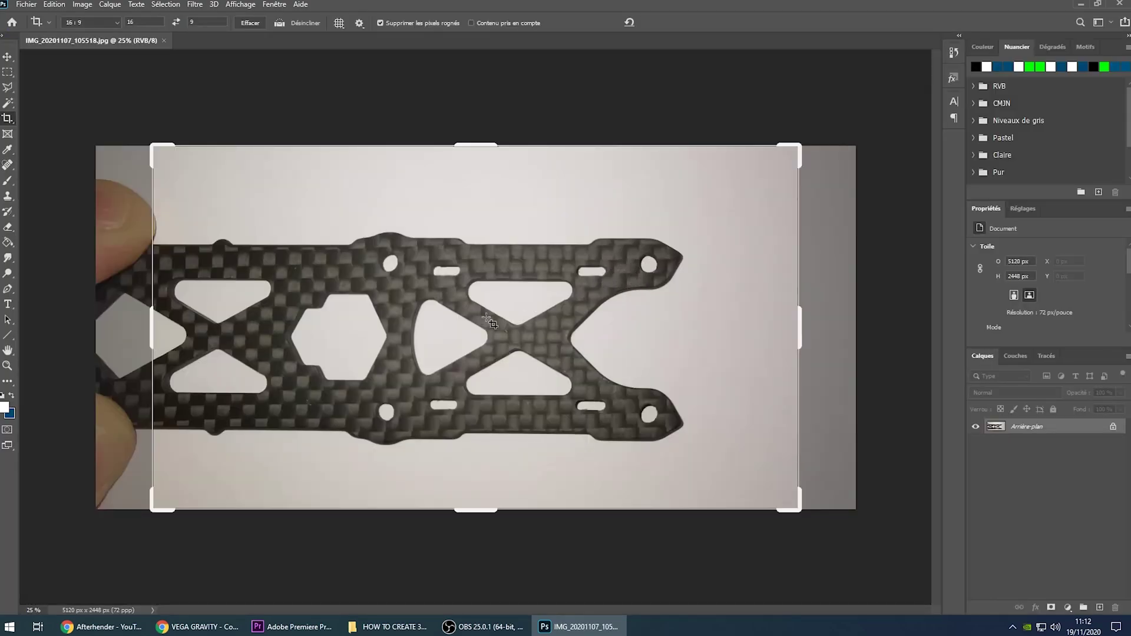
pyautogui.click(7, 56)
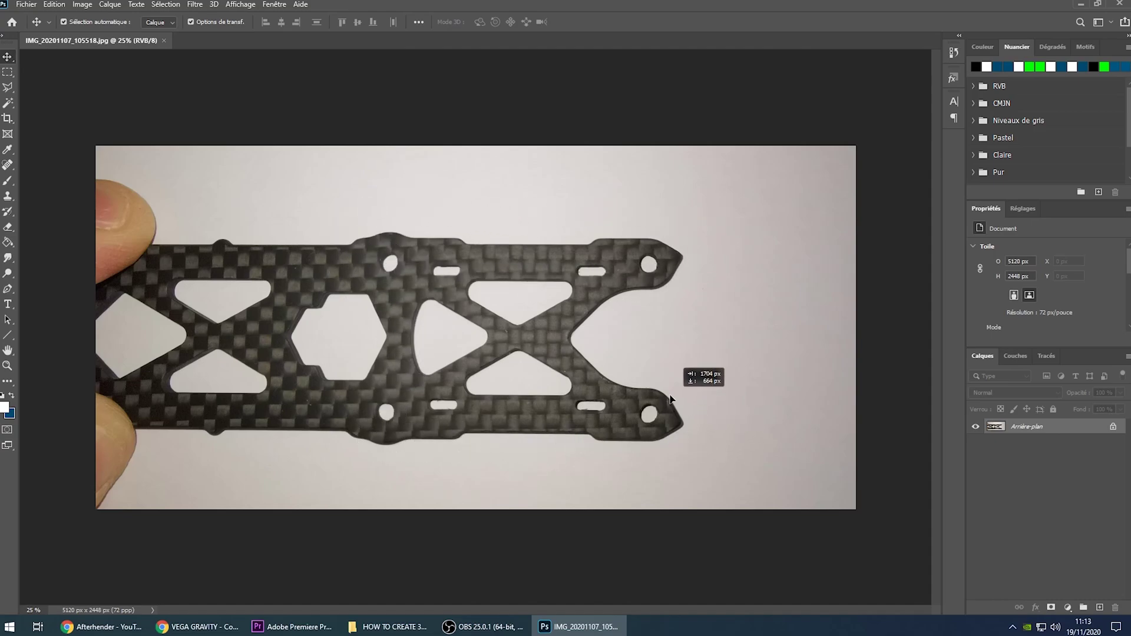
# - Dismiss the locked-background warning and set the crop to keep the original proportions
pyautogui.click(371, 224)
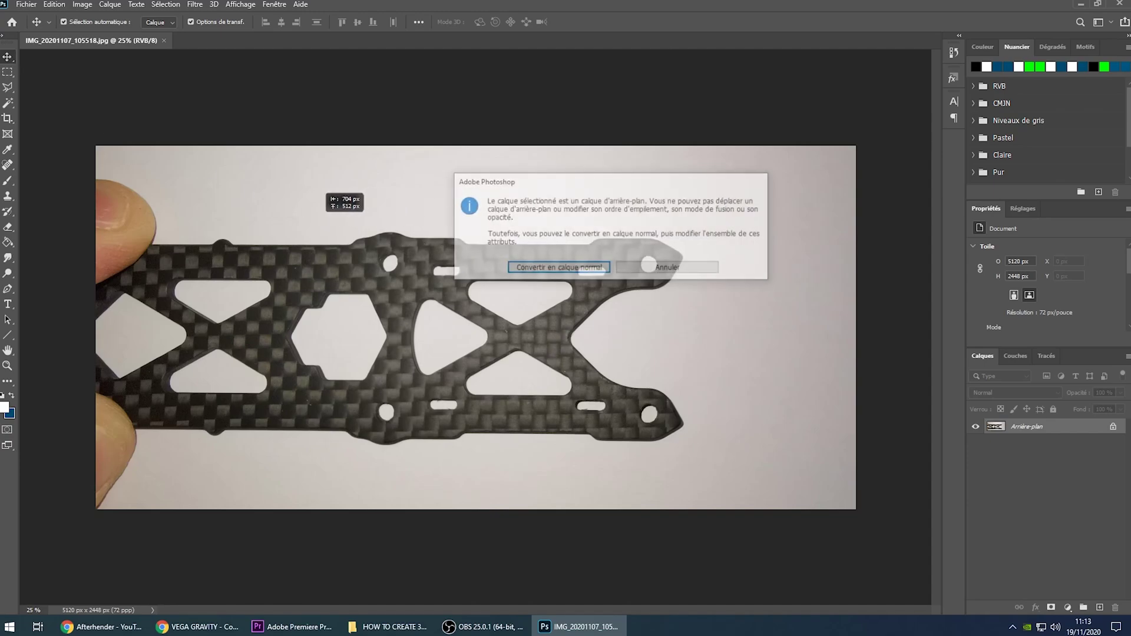
pyautogui.click(666, 271)
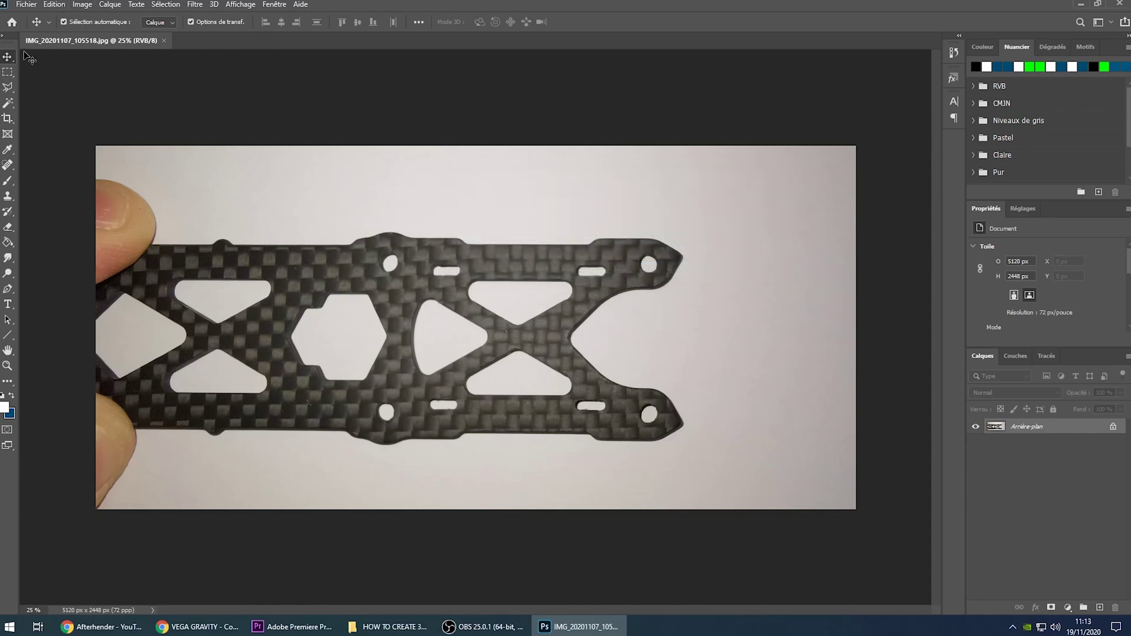
pyautogui.click(8, 118)
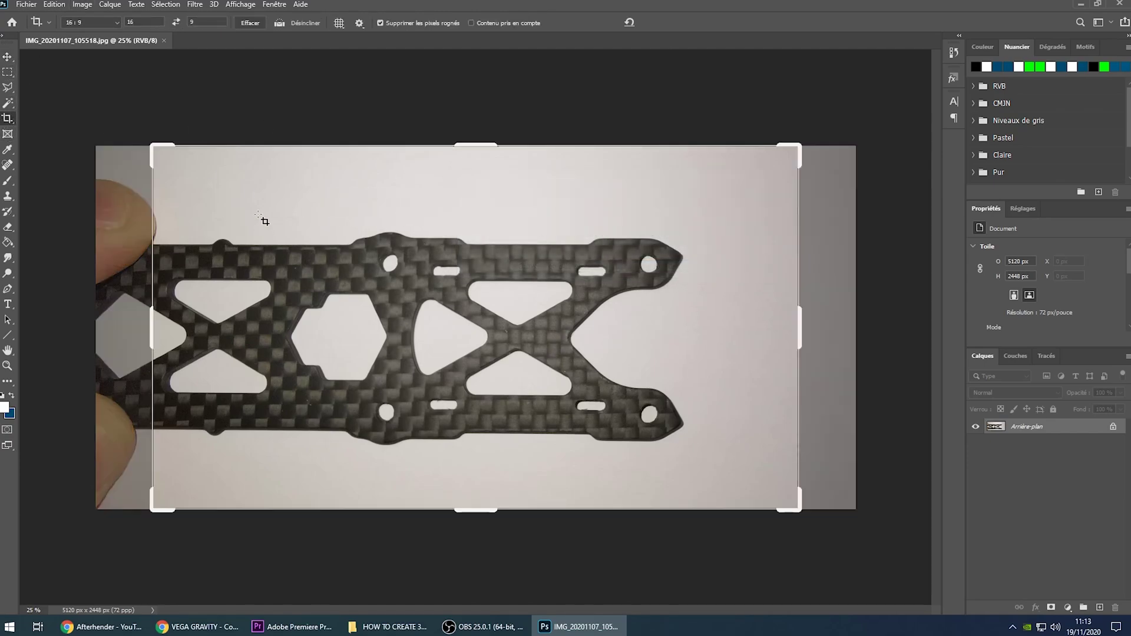
pyautogui.click(116, 24)
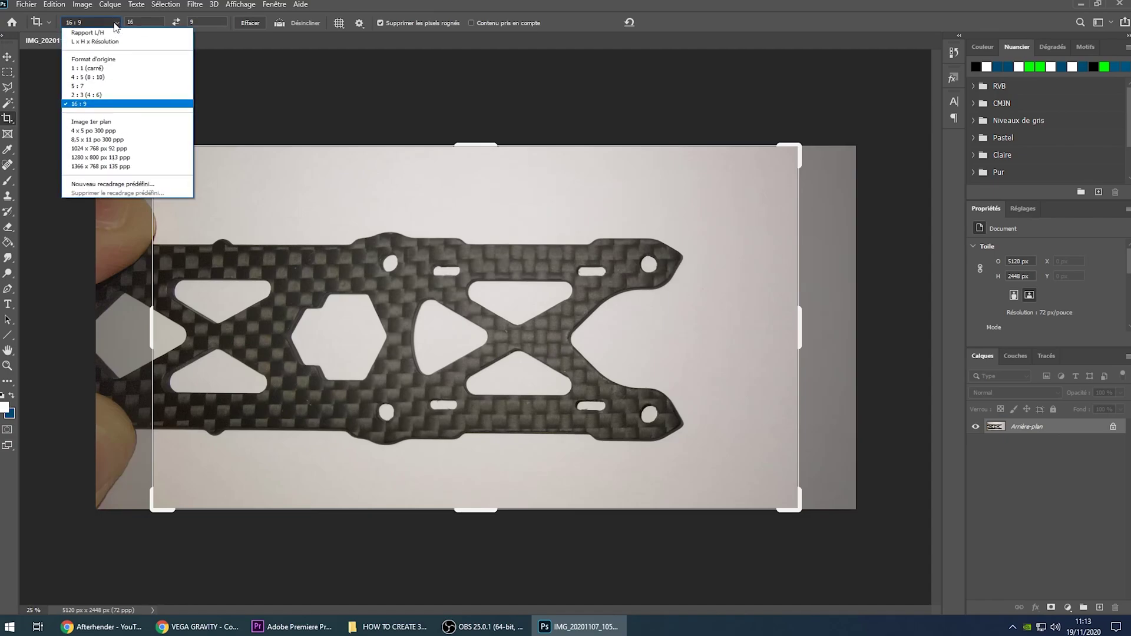
pyautogui.click(50, 23)
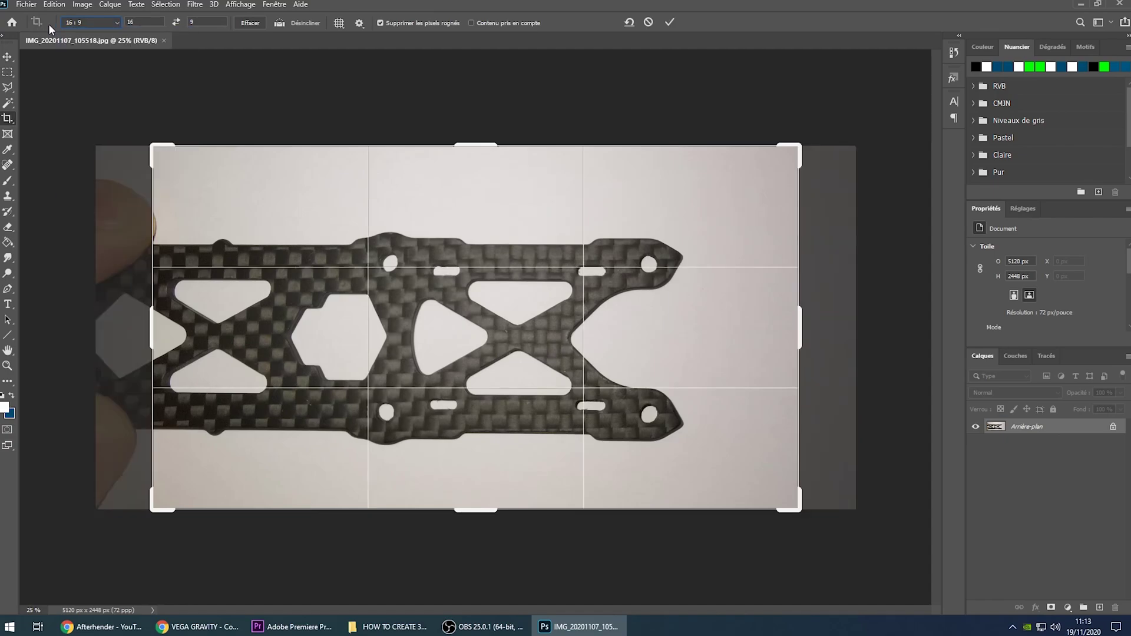
pyautogui.click(116, 23)
pyautogui.click(118, 56)
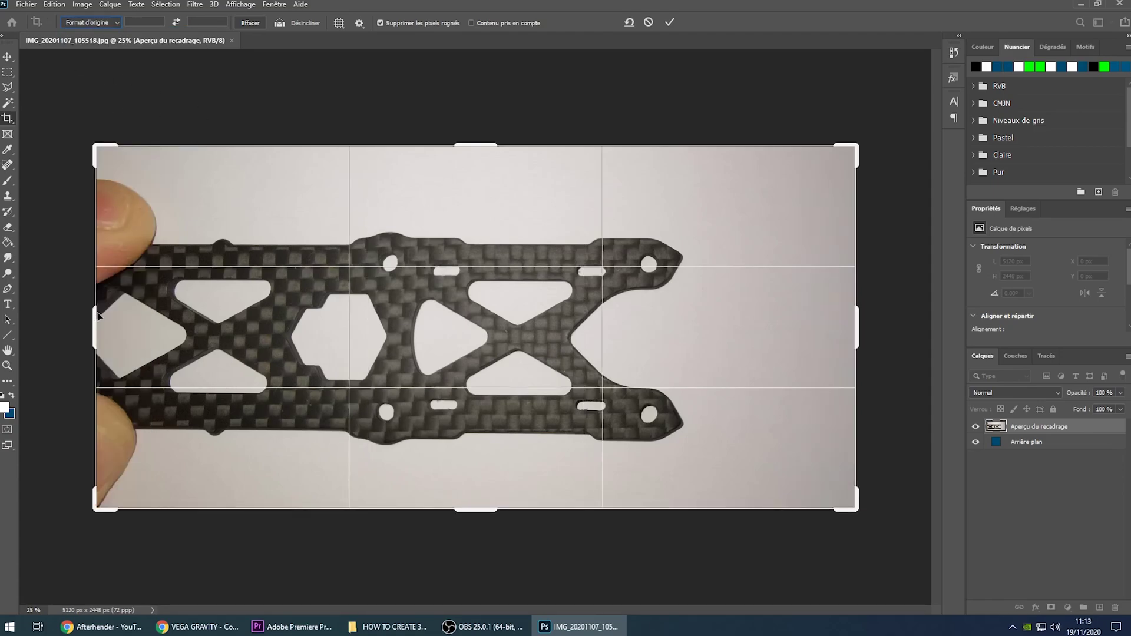
# - Crop to 2048 × 1152 px at 300 ppi around the plate, leaving out the fingers
pyautogui.moveTo(95, 318); pyautogui.dragTo(173, 322)
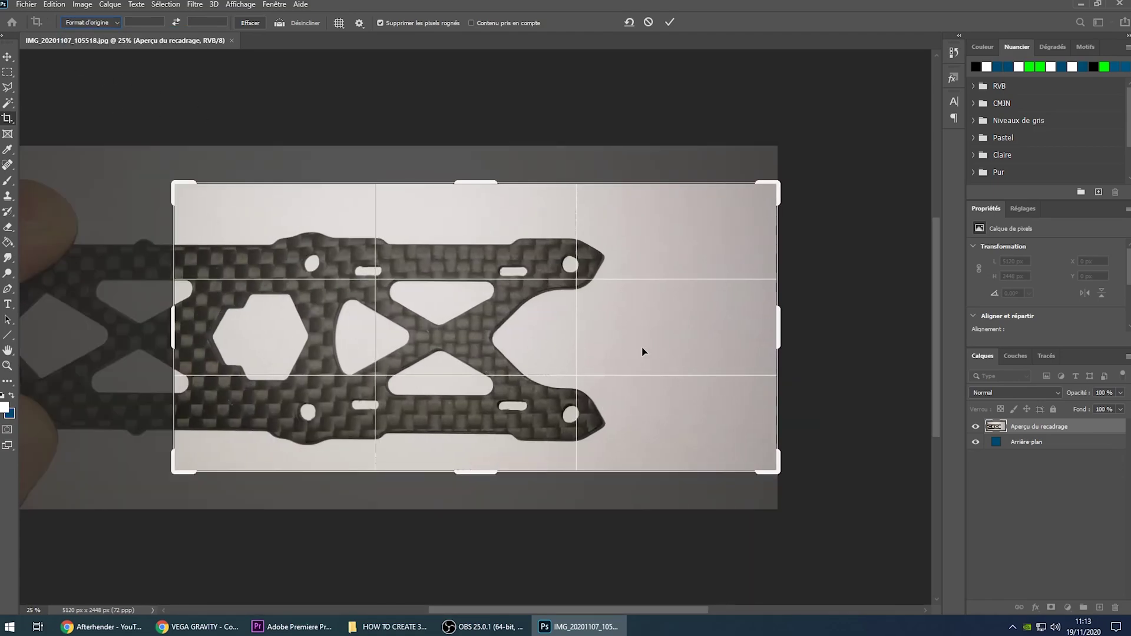
pyautogui.click(102, 26)
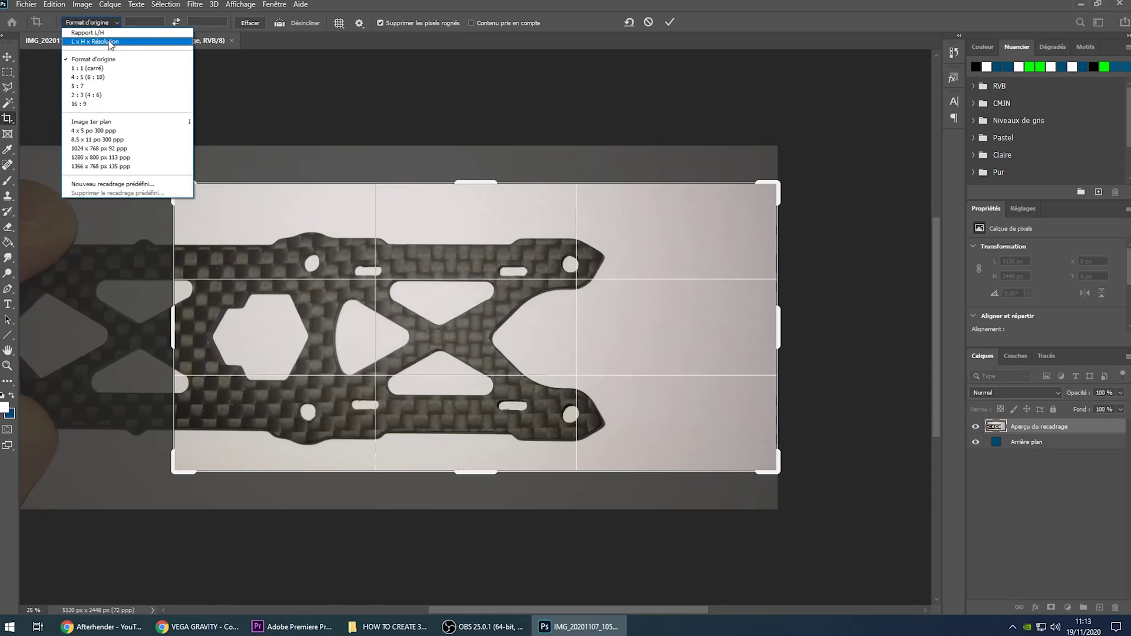
pyautogui.click(106, 41)
pyautogui.moveTo(769, 155); pyautogui.dragTo(730, 180)
pyautogui.moveTo(530, 282); pyautogui.dragTo(548, 304)
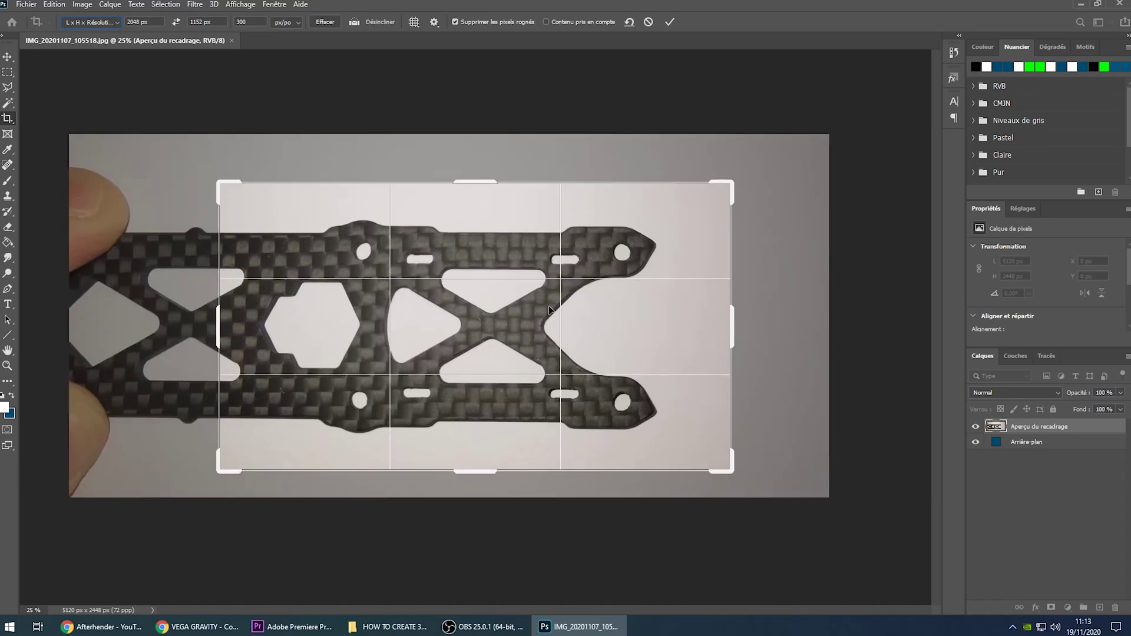
pyautogui.press('Return')
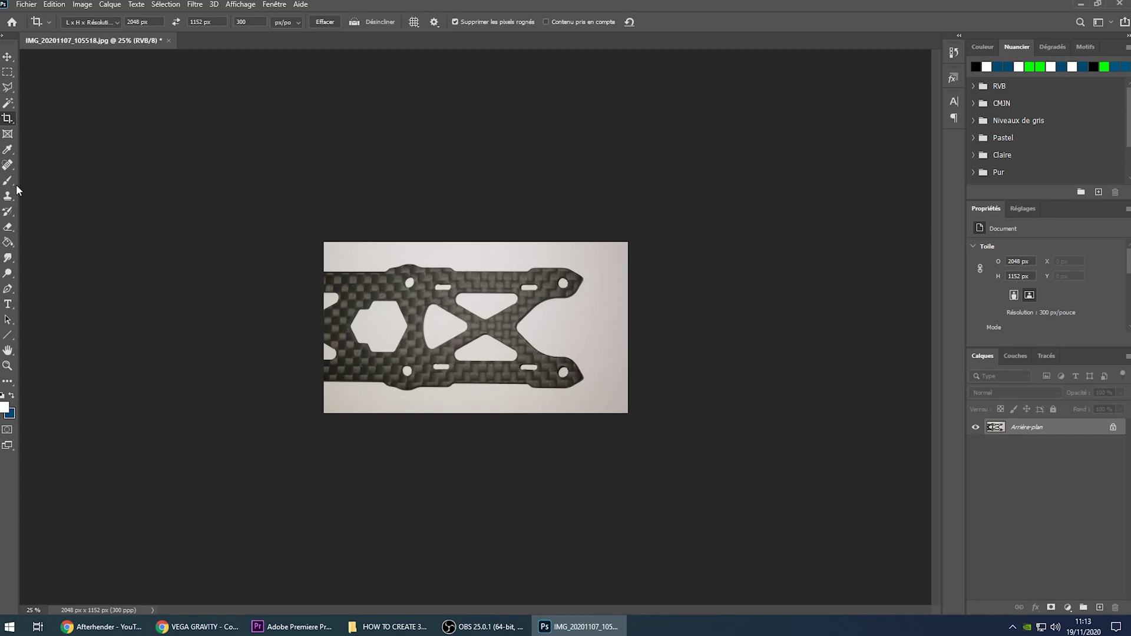
pyautogui.click(7, 104)
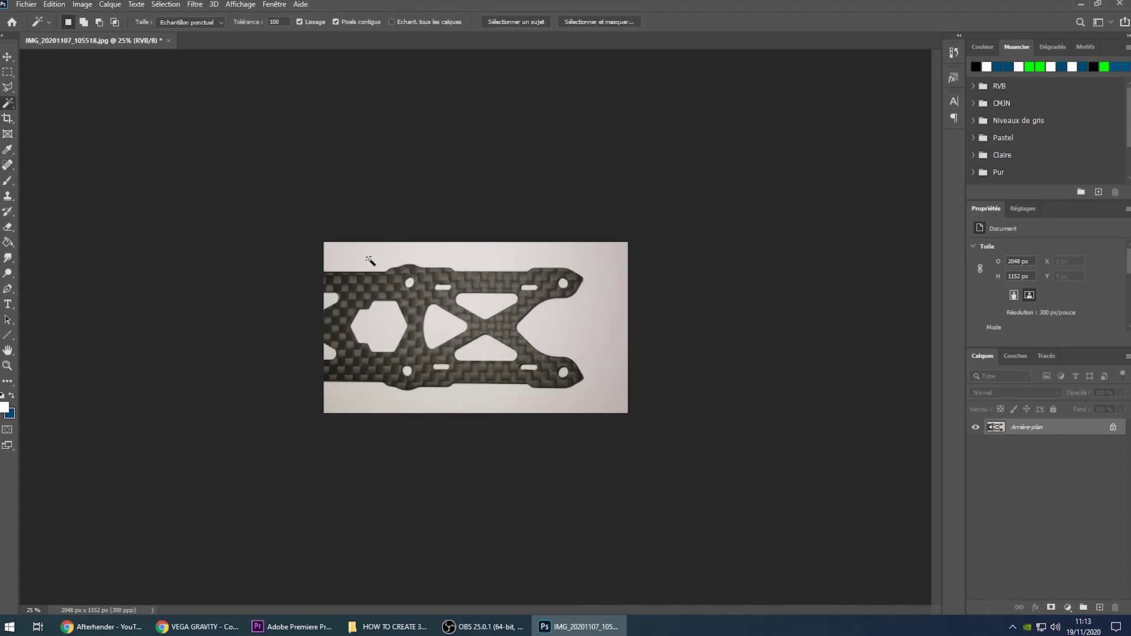
# - Magic-Wand the white background plus four holes, unlock the layer into Calque 0, and delete them
pyautogui.click(364, 260)
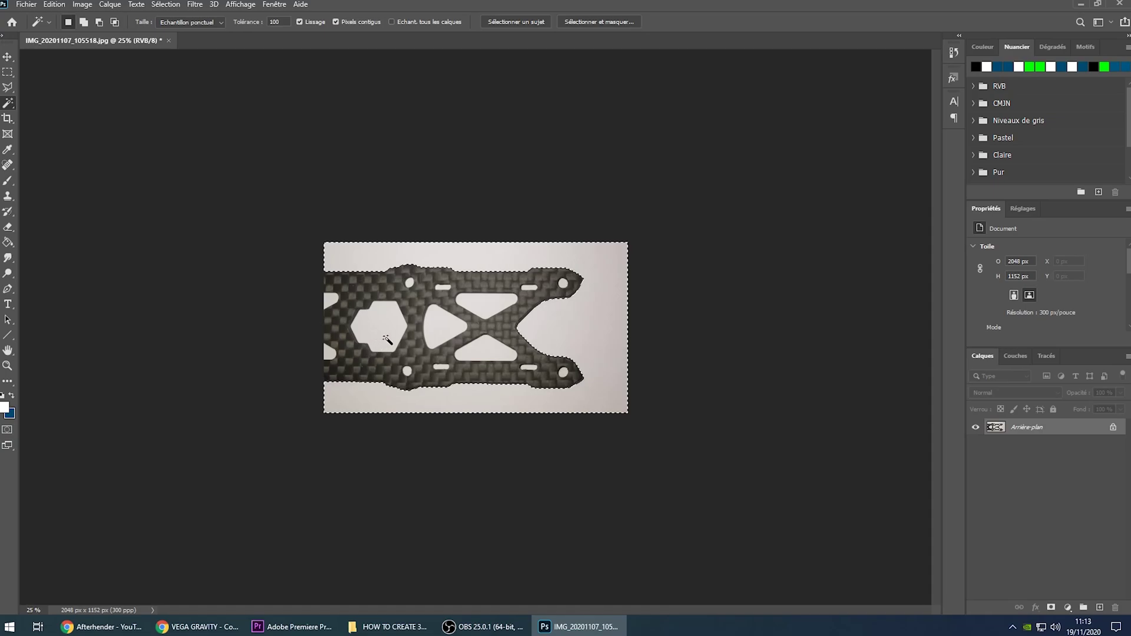
pyautogui.keyDown('shift'); pyautogui.click(461, 340); pyautogui.keyUp('shift')
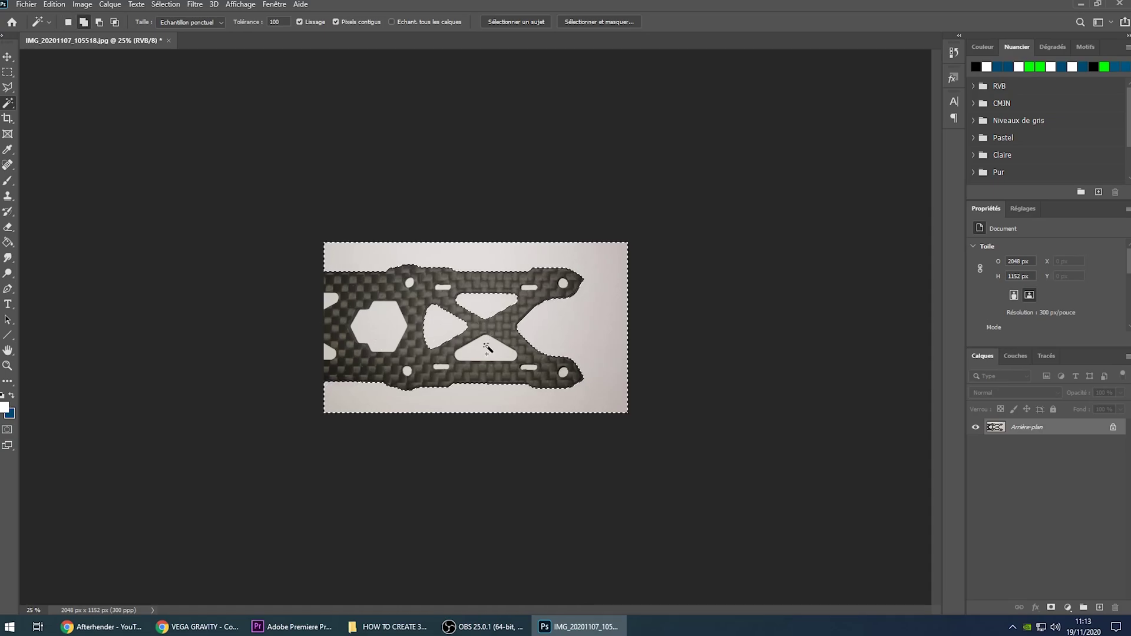
pyautogui.click(487, 349)
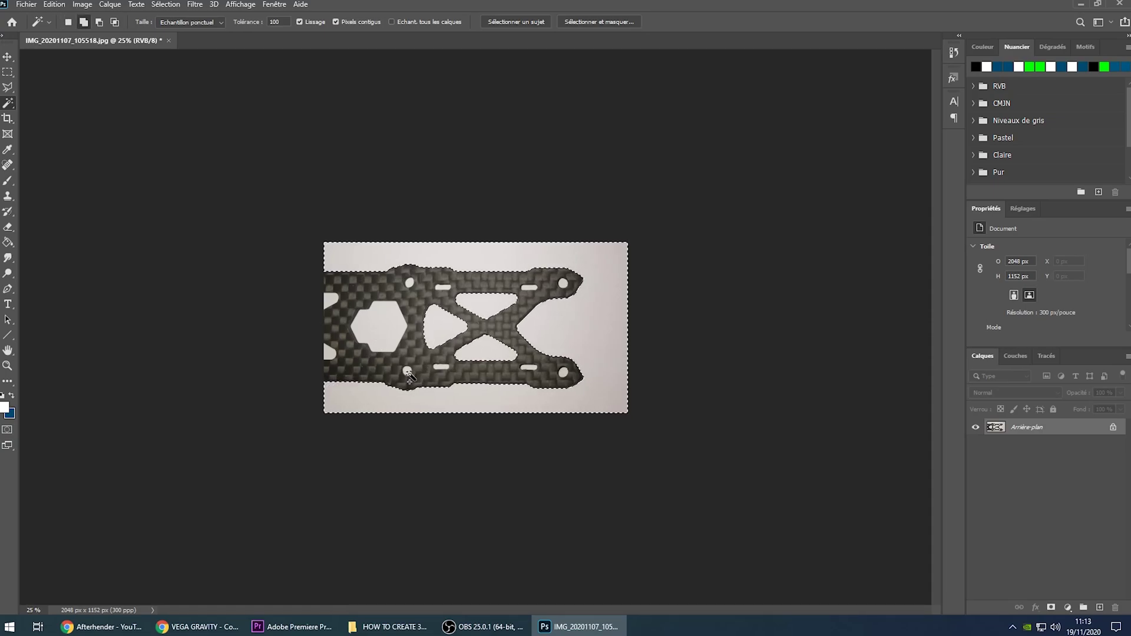
pyautogui.click(407, 371)
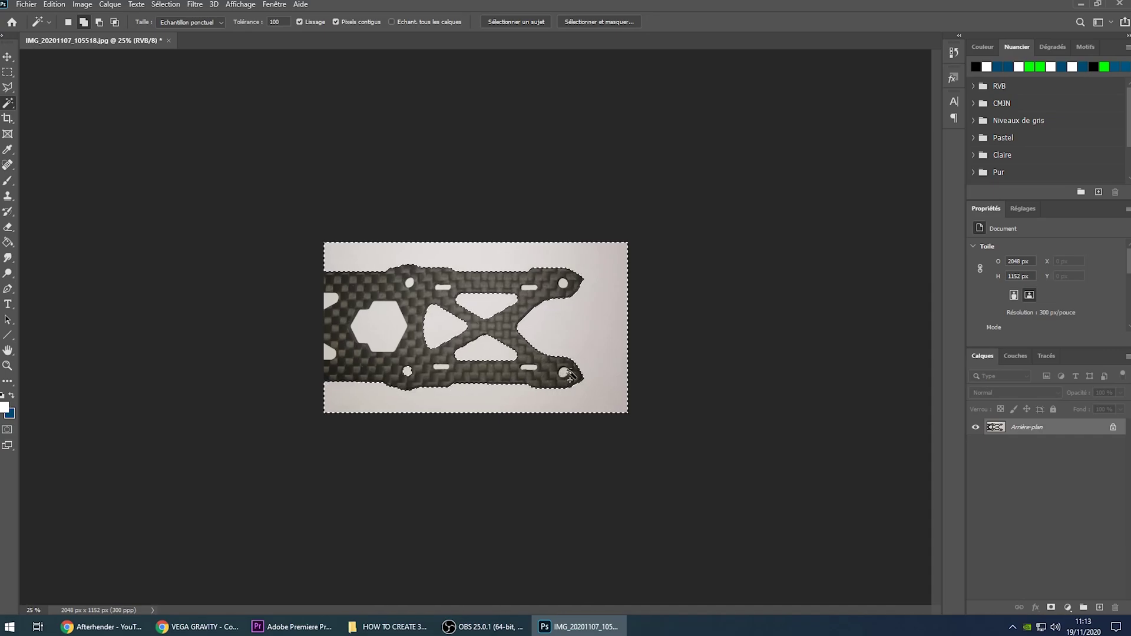
pyautogui.keyDown('shift'); pyautogui.click(564, 373); pyautogui.keyUp('shift')
pyautogui.click(1113, 427)
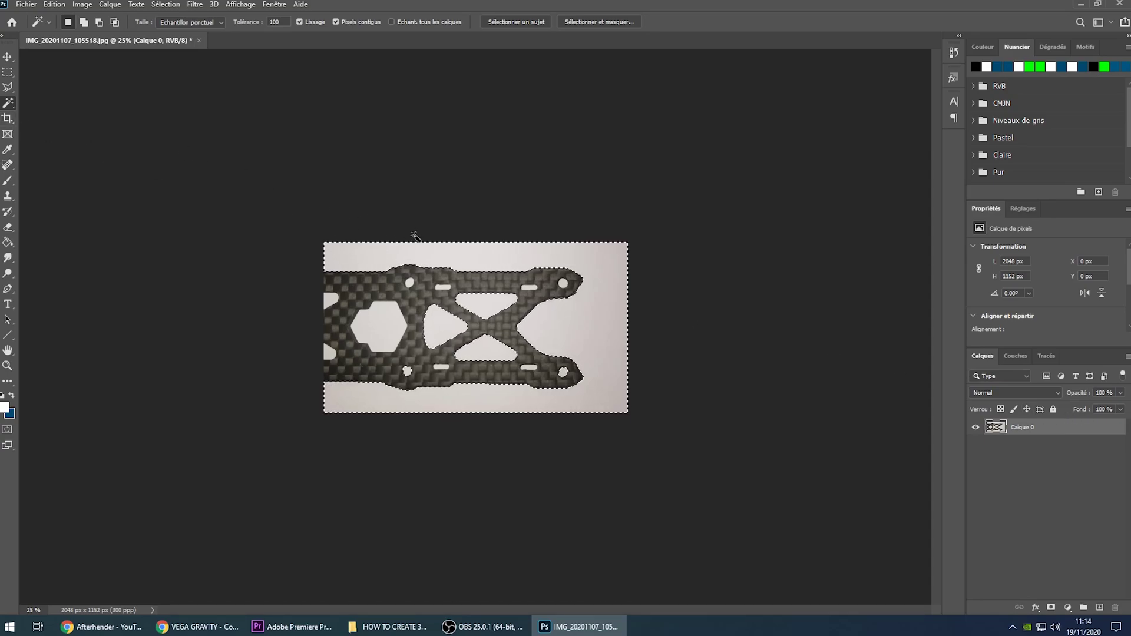
pyautogui.press('Delete')
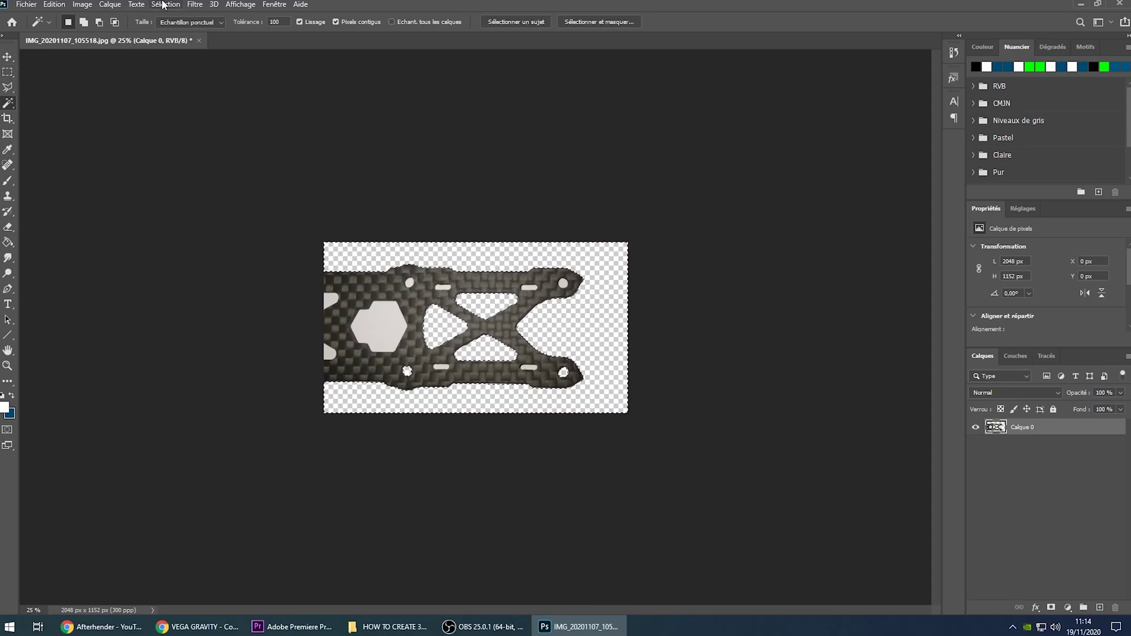
# - Invert the selection to the plate and set the foreground colour to 000000
pyautogui.click(164, 5)
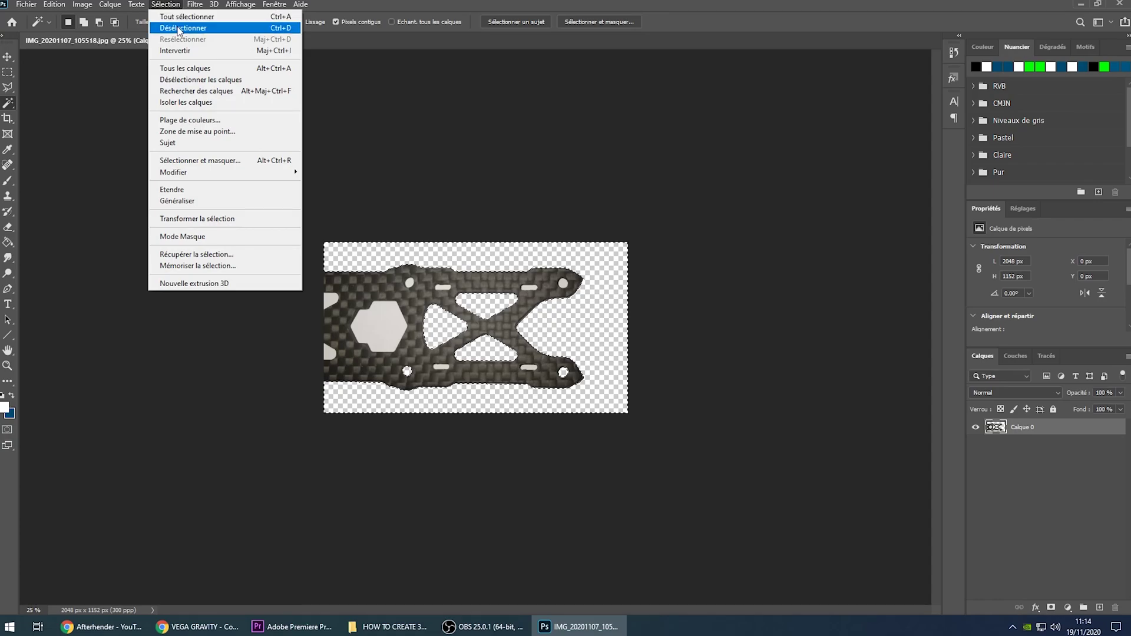
pyautogui.click(178, 52)
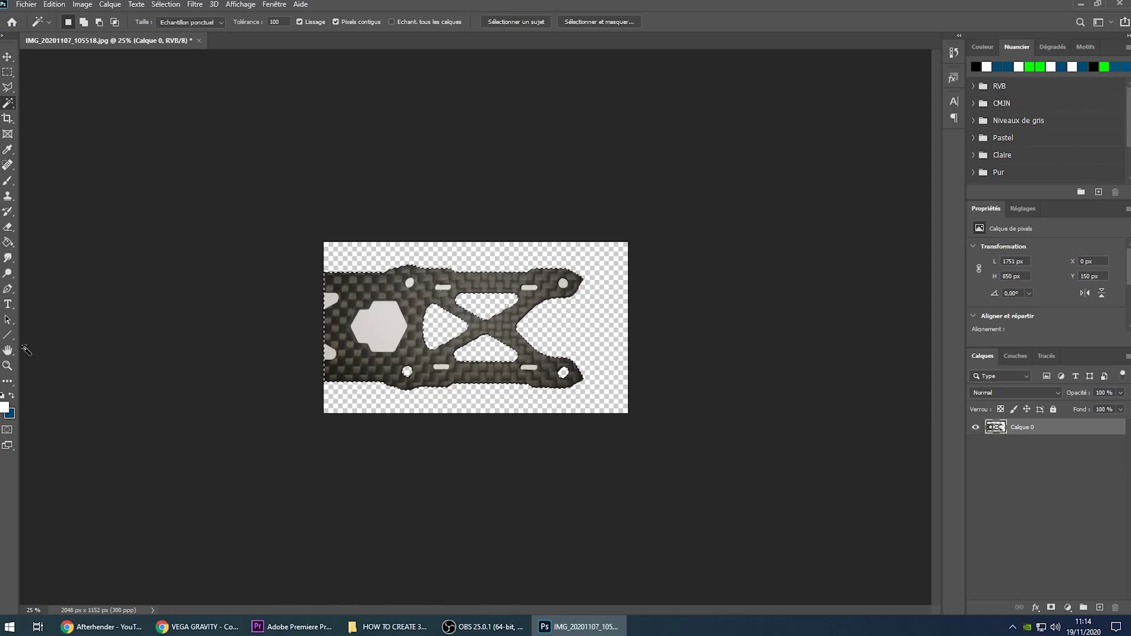
pyautogui.click(4, 409)
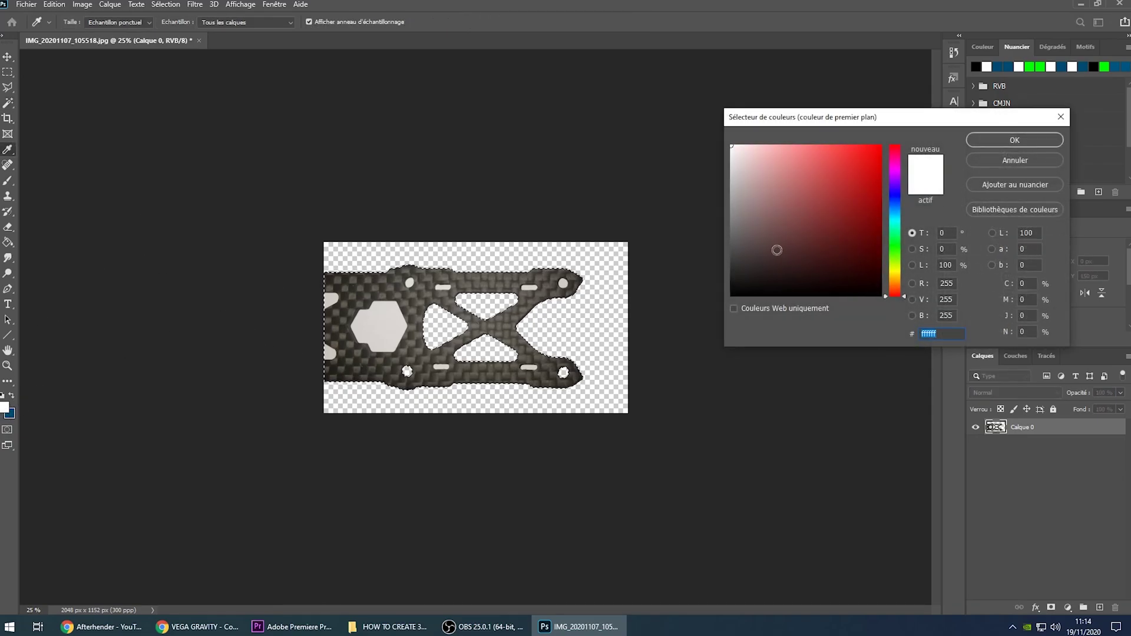
pyautogui.write('000000')
pyautogui.click(1013, 141)
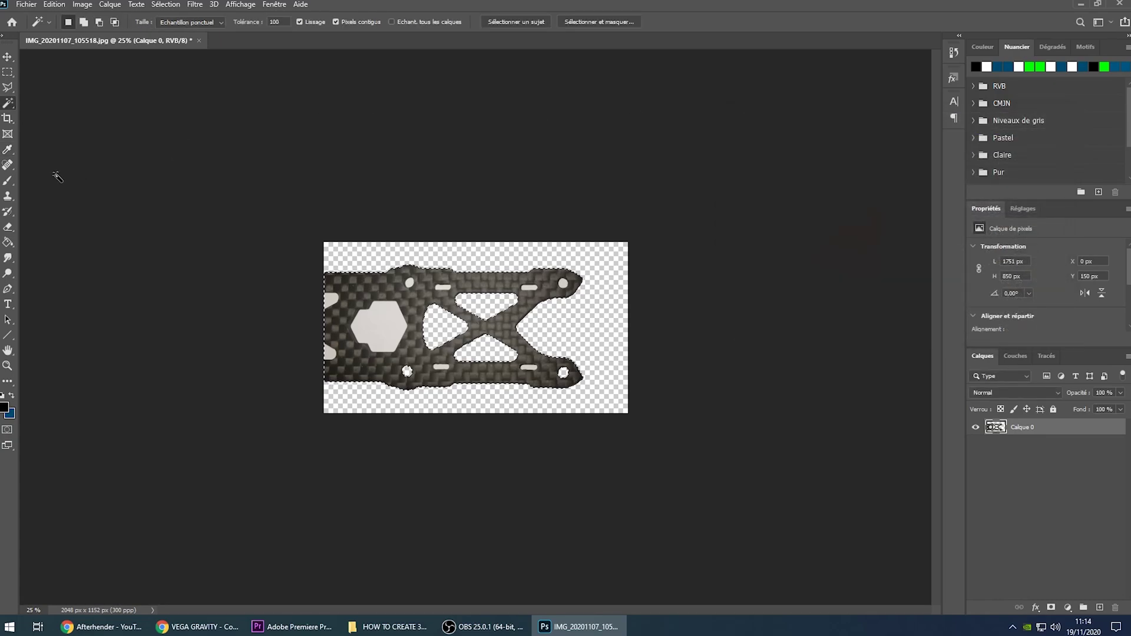
# - Brush the selected plate solid black, then deselect
pyautogui.click(8, 180)
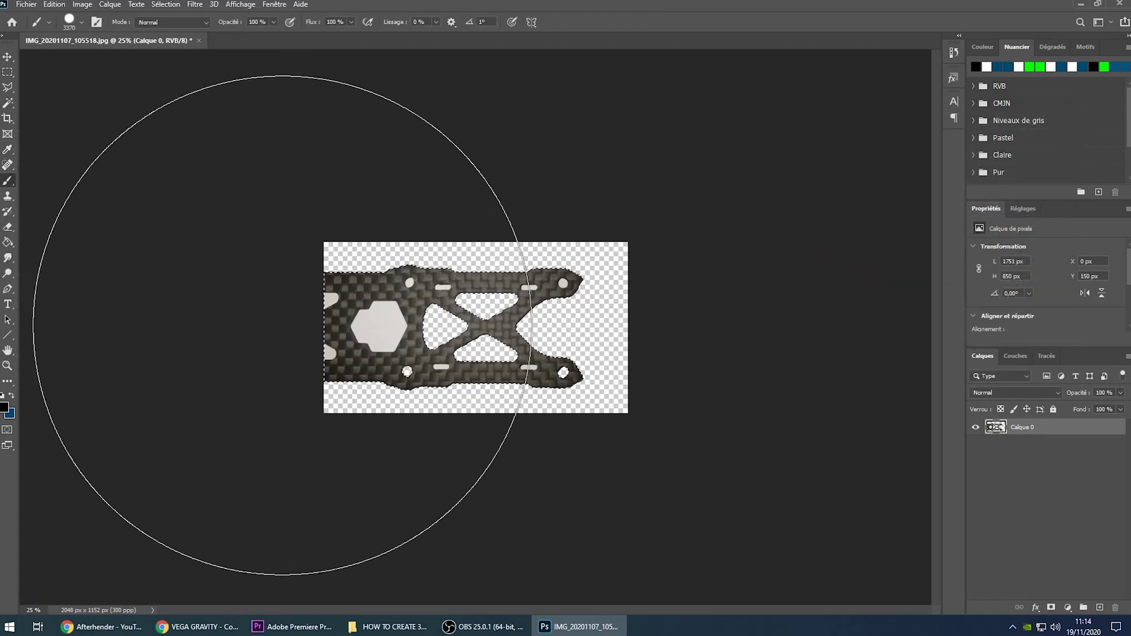
pyautogui.click(502, 323)
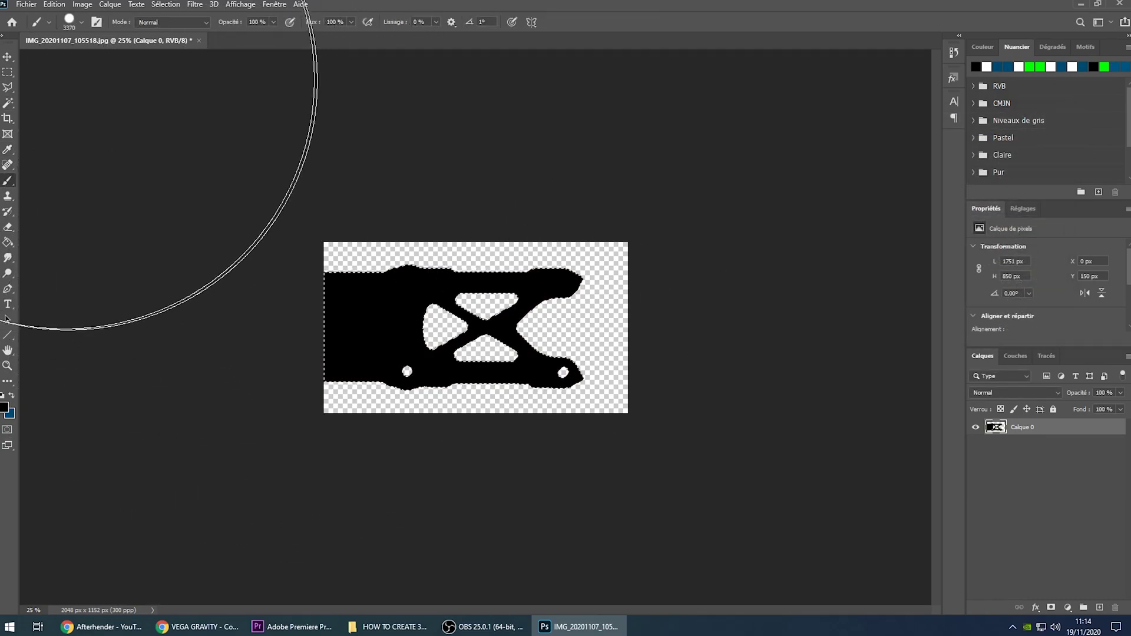
pyautogui.click(8, 71)
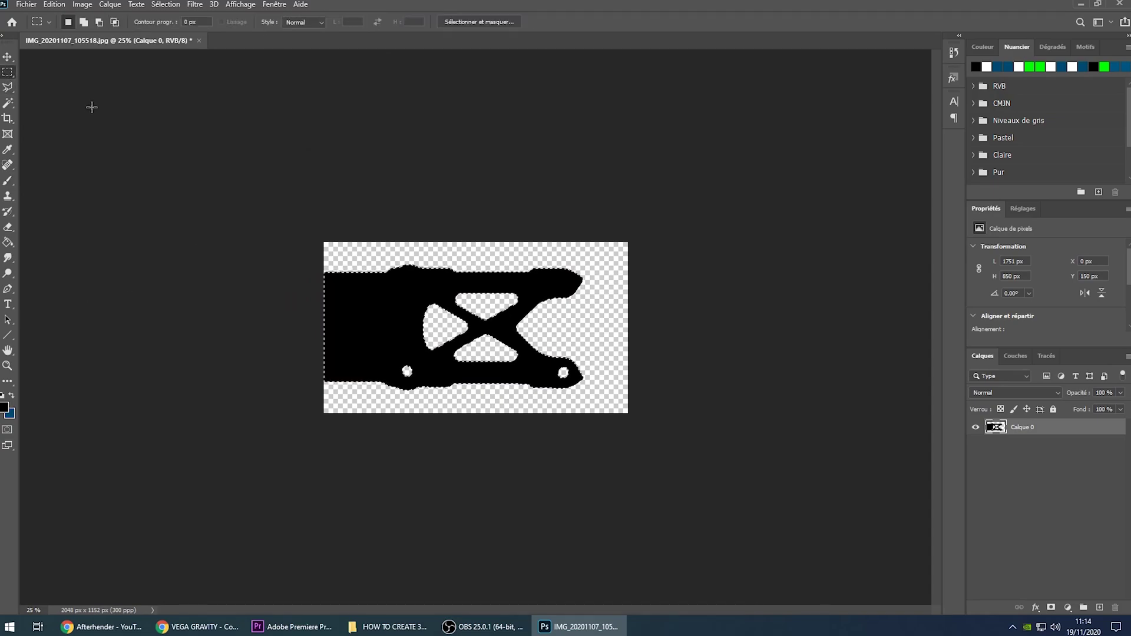
pyautogui.click(301, 163)
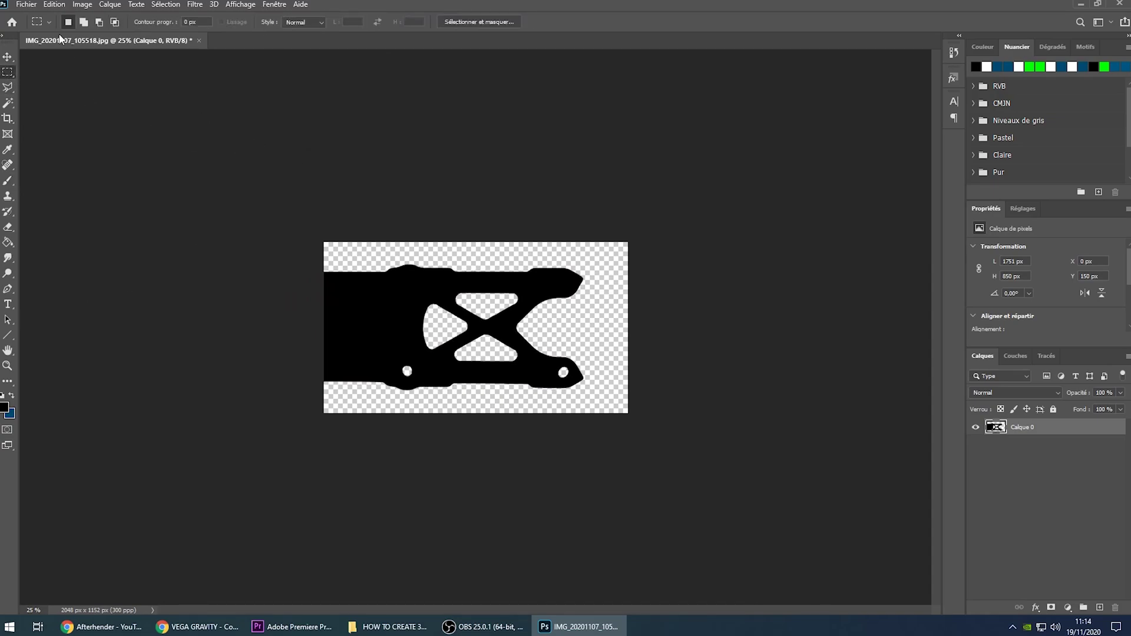
pyautogui.click(26, 4)
# - Save the silhouette as IMG_20201107_105518.png, accepting the default PNG options
pyautogui.click(86, 147)
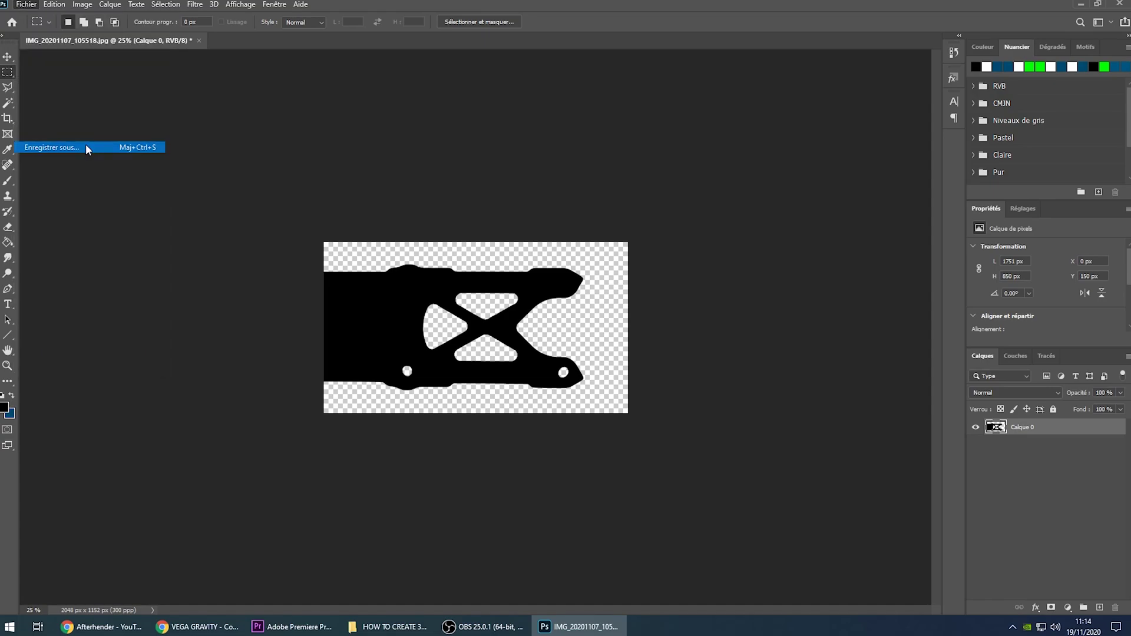
pyautogui.click(521, 356)
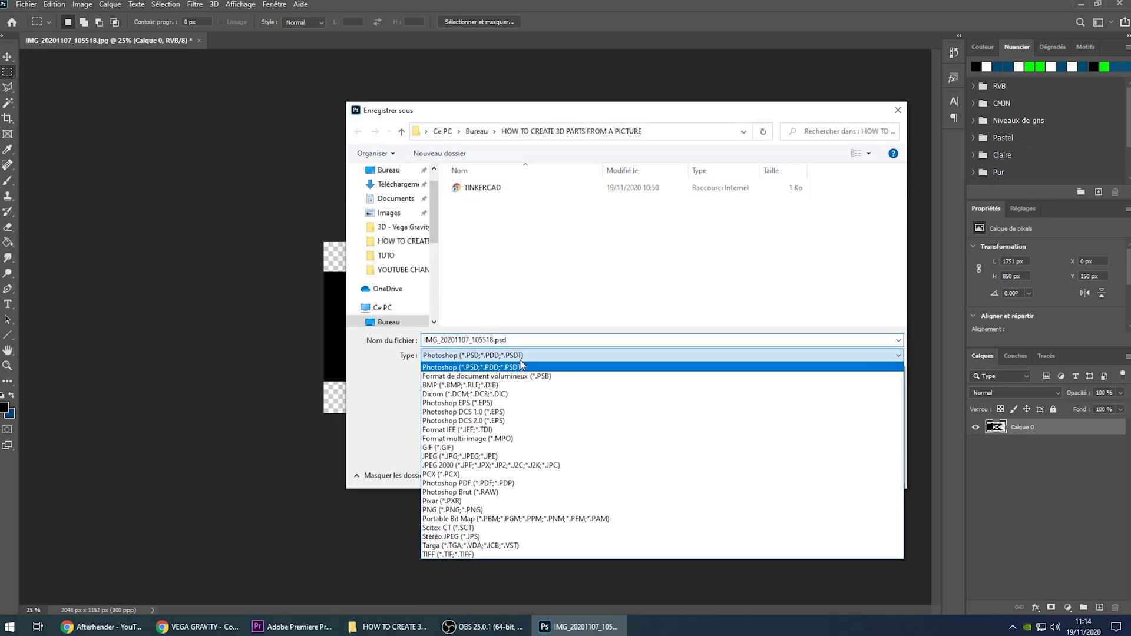
pyautogui.click(481, 511)
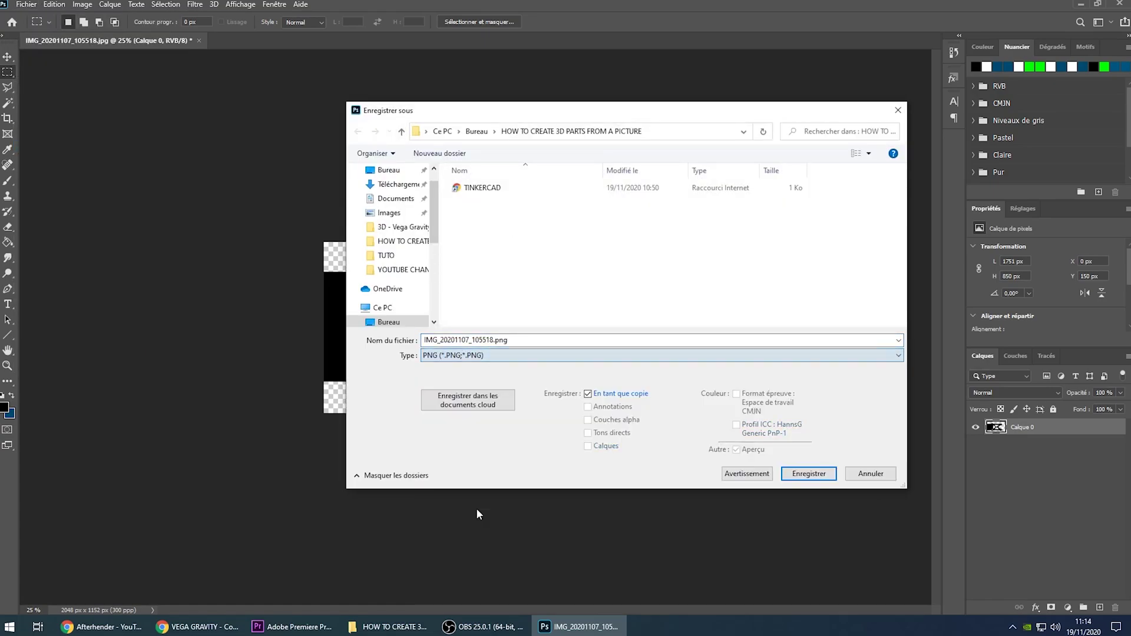
pyautogui.click(807, 475)
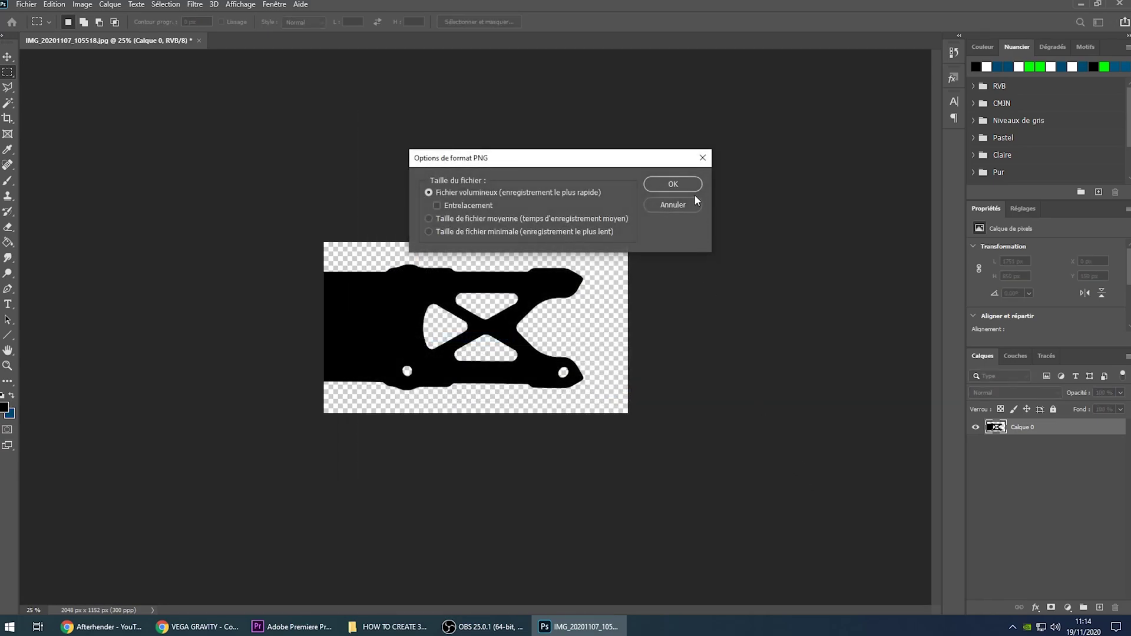
pyautogui.click(672, 183)
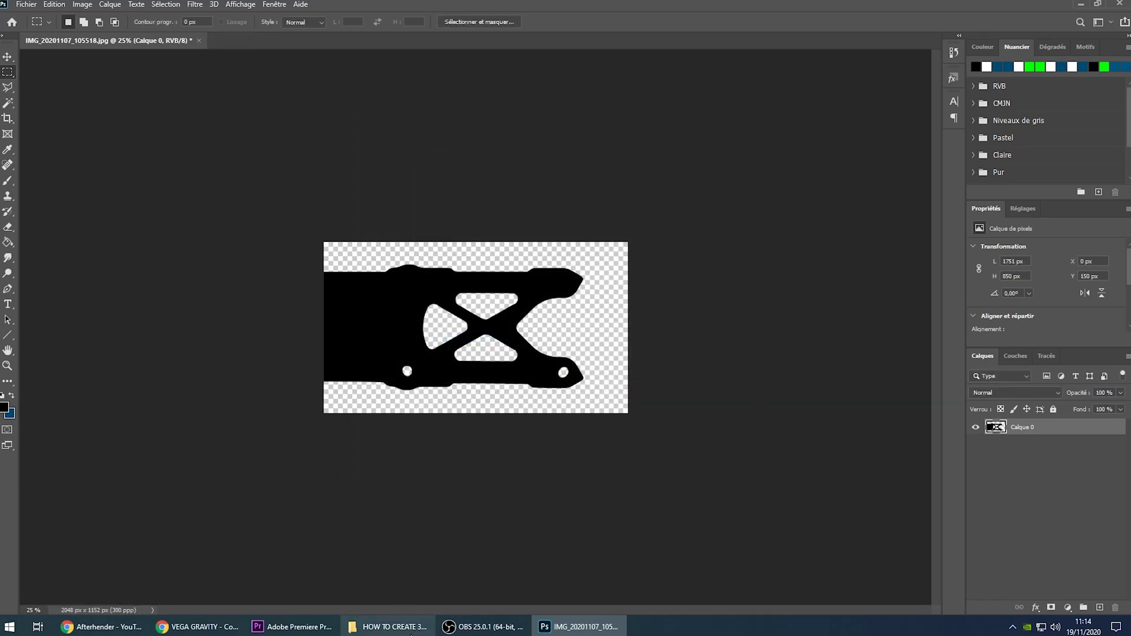
pyautogui.click(389, 627)
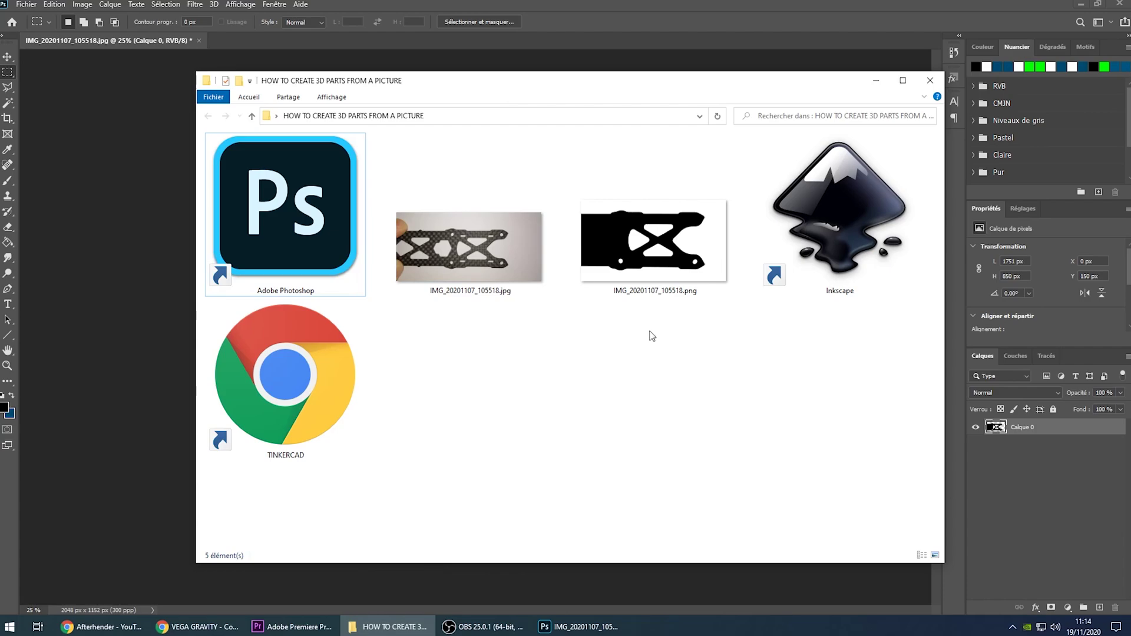
# - Launch Inkscape from the project folder's shortcut and close the duplicate window
pyautogui.click(695, 227)
pyautogui.click(816, 356)
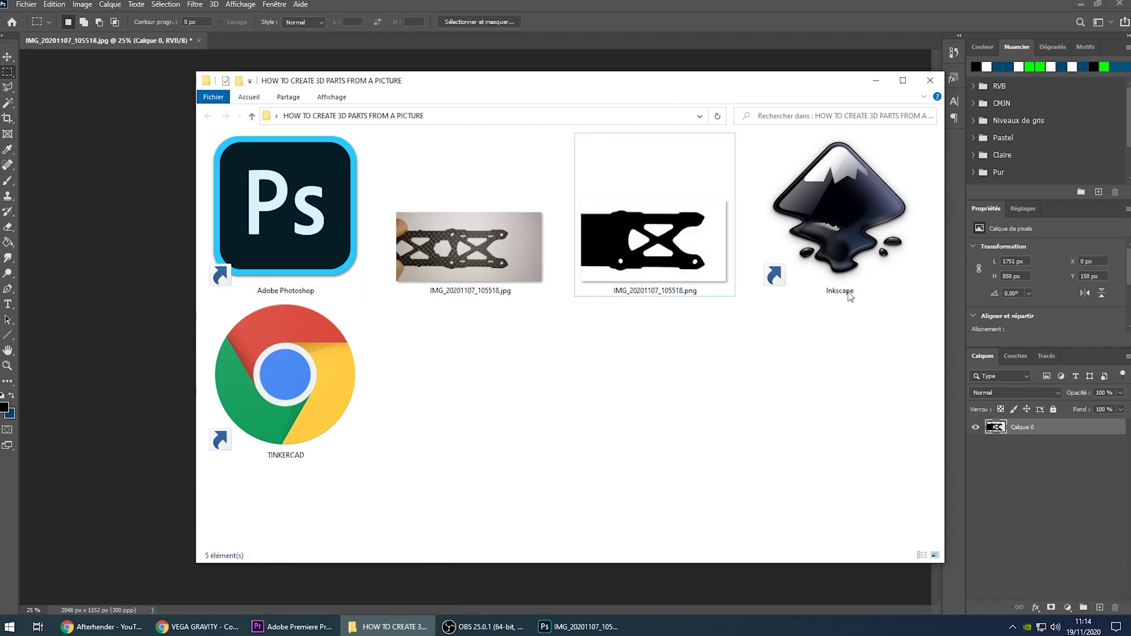
pyautogui.click(853, 216)
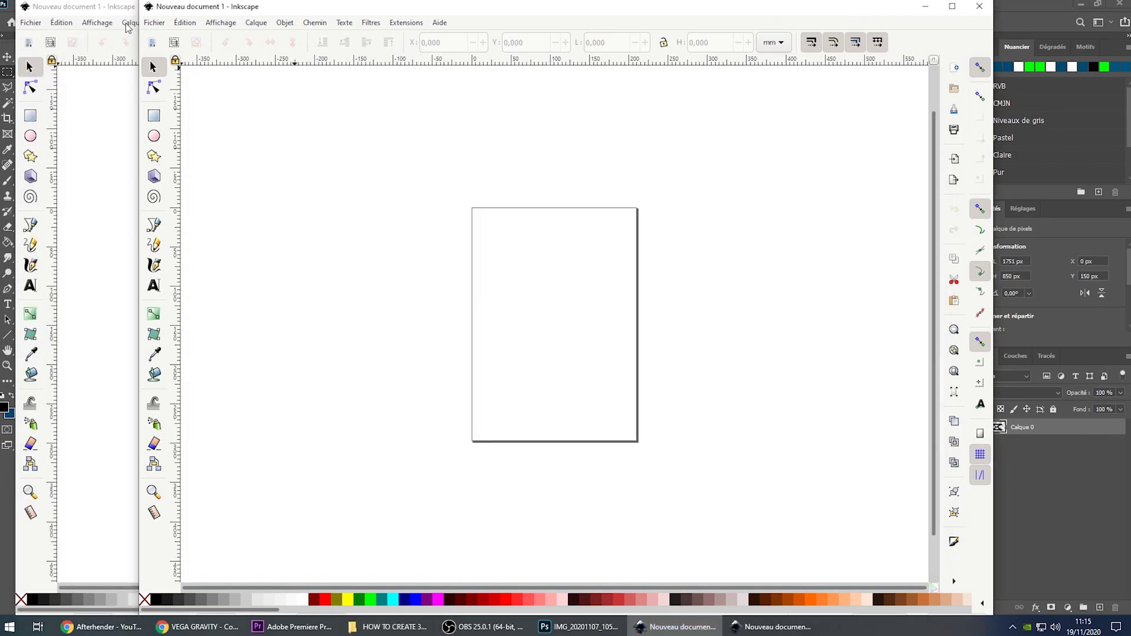
pyautogui.click(979, 6)
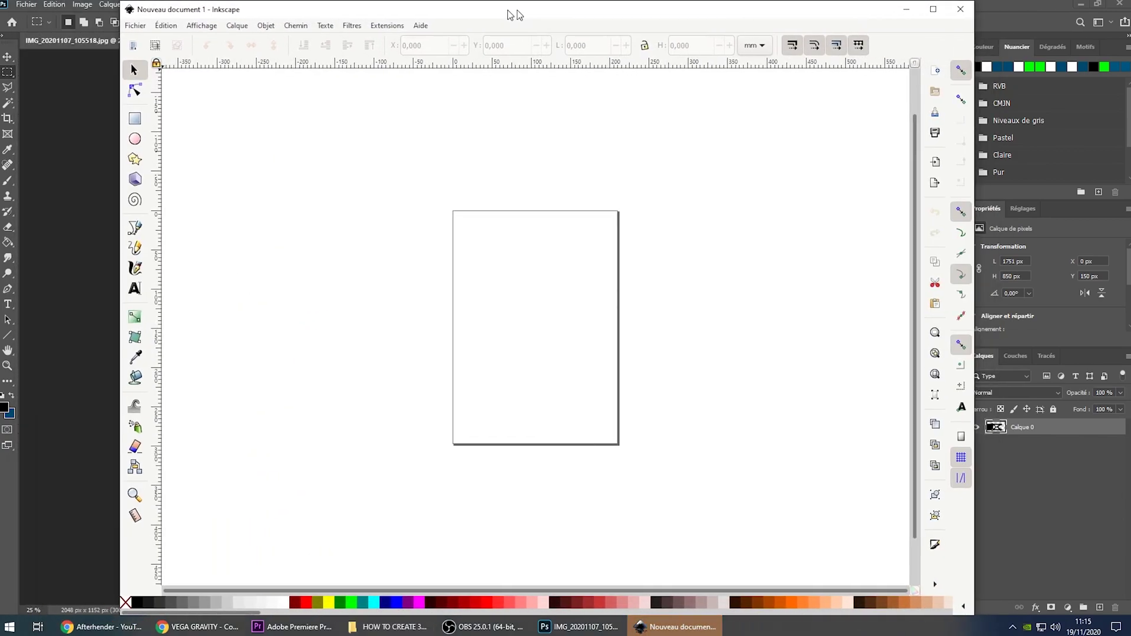
# - Open IMG_20201107_105518.png from the desktop project folder in Inkscape
pyautogui.click(149, 27)
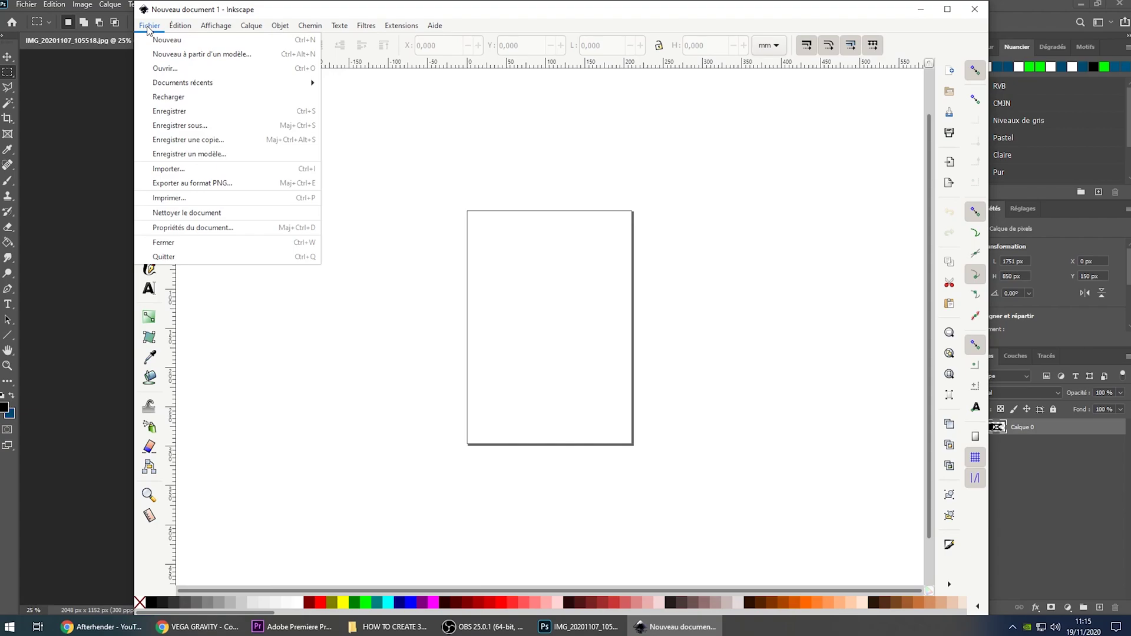
pyautogui.click(164, 69)
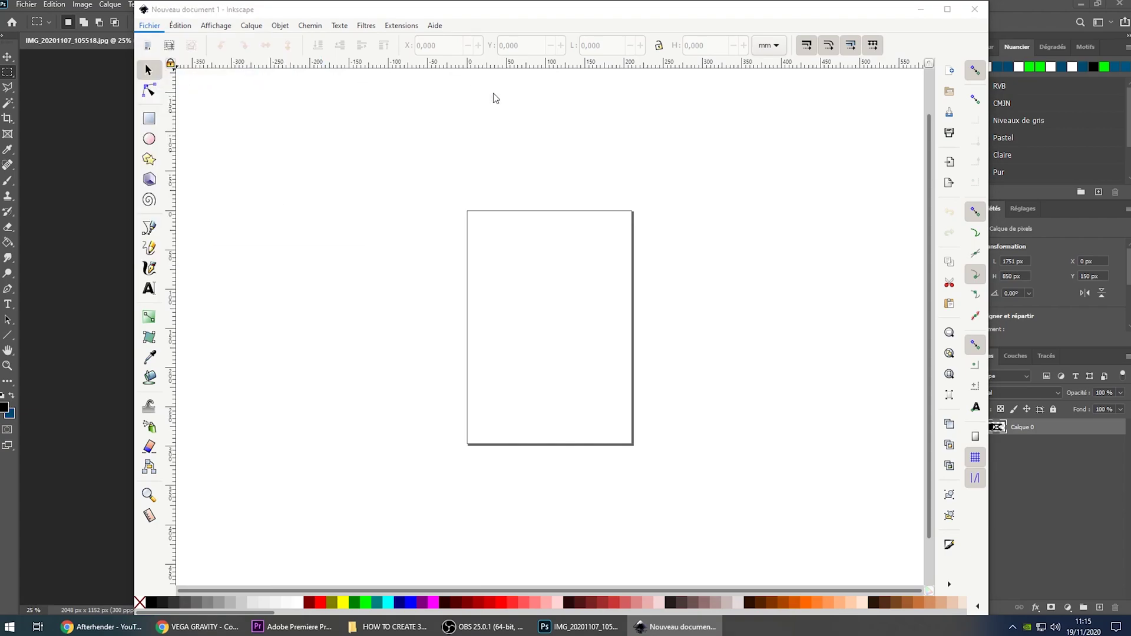
pyautogui.click(168, 112)
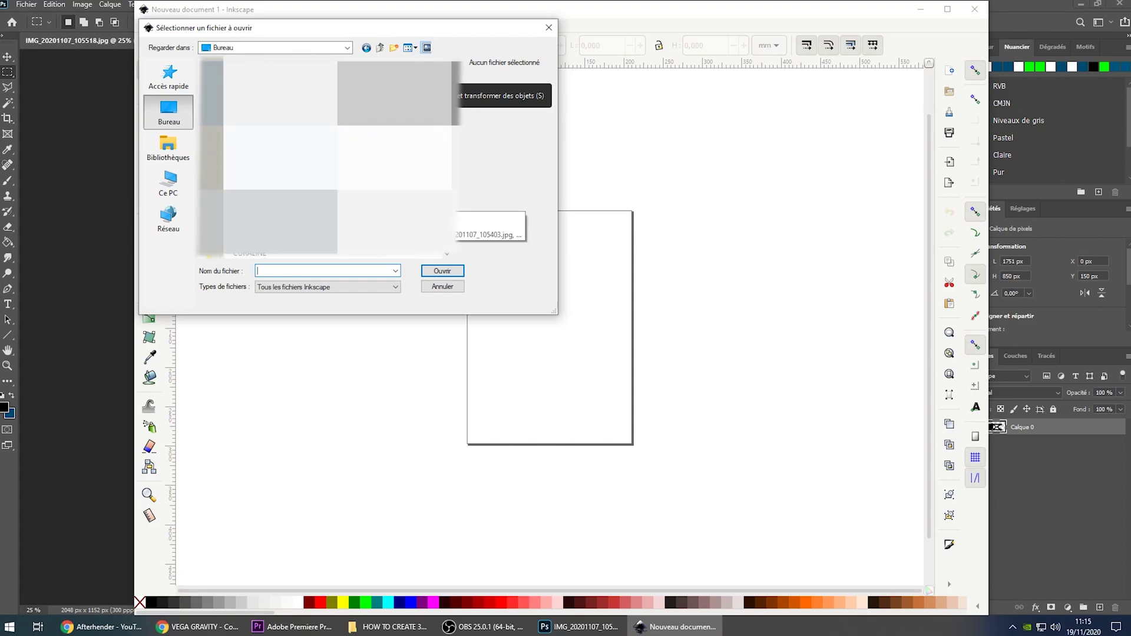
pyautogui.doubleClick(270, 215)
pyautogui.click(306, 104)
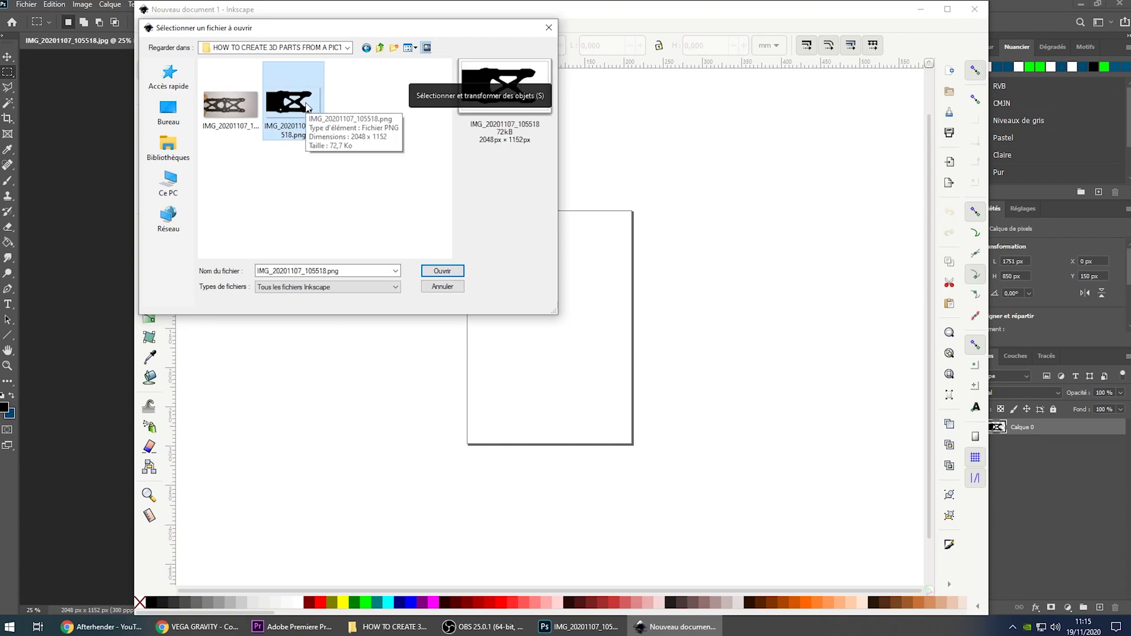
pyautogui.doubleClick(306, 105)
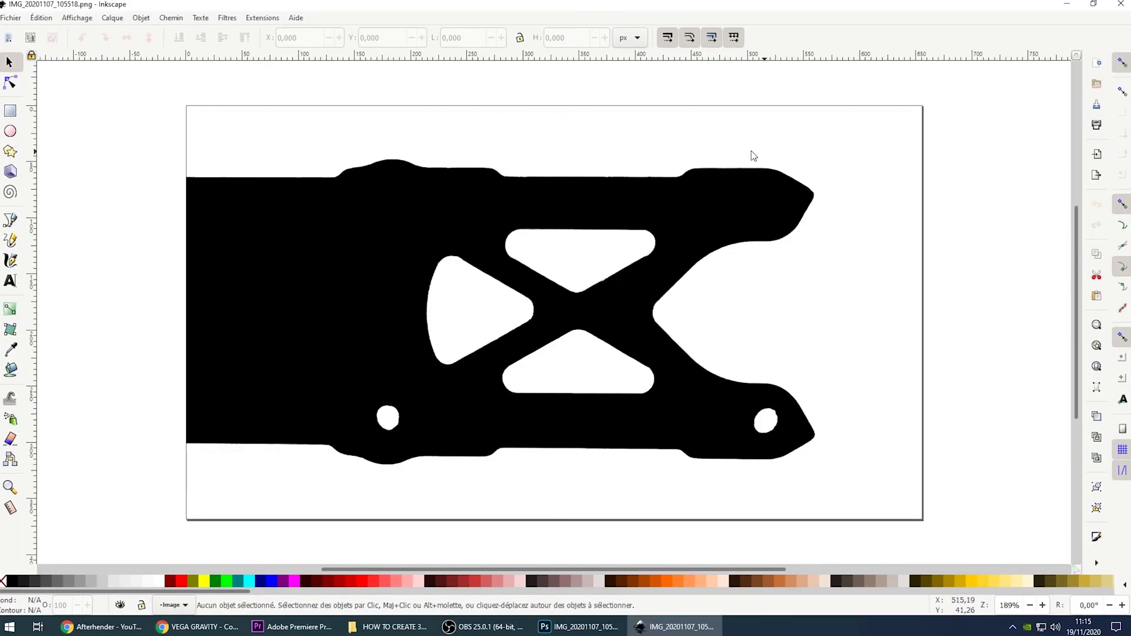
# - Select the embedded frame image and open Chemin > Vectoriser un objet matriciel
pyautogui.click(713, 213)
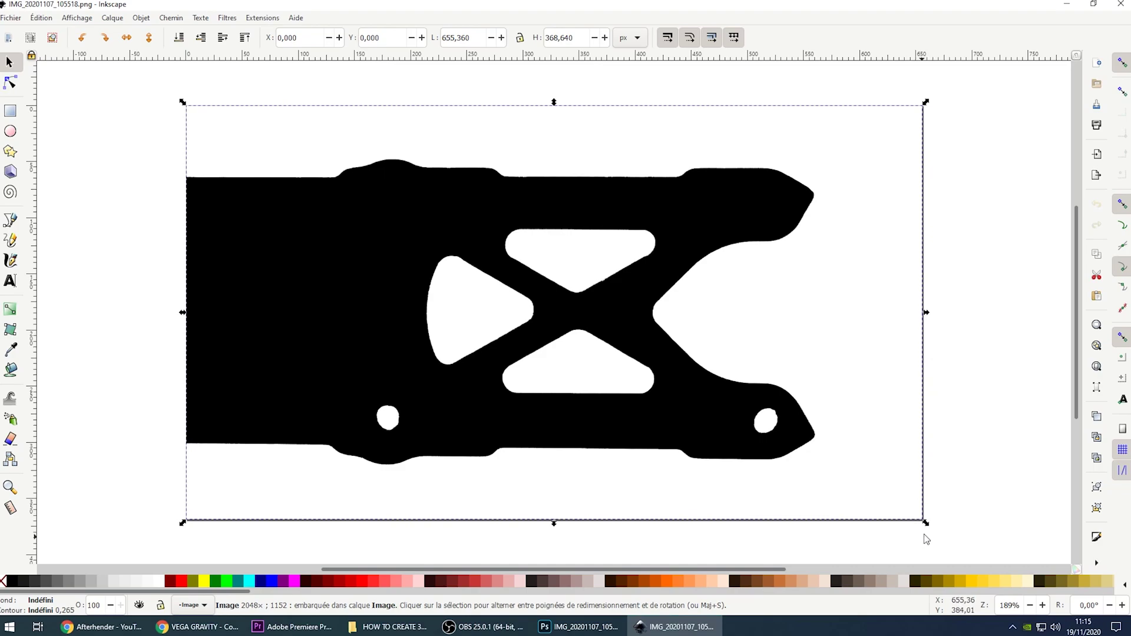
pyautogui.click(171, 18)
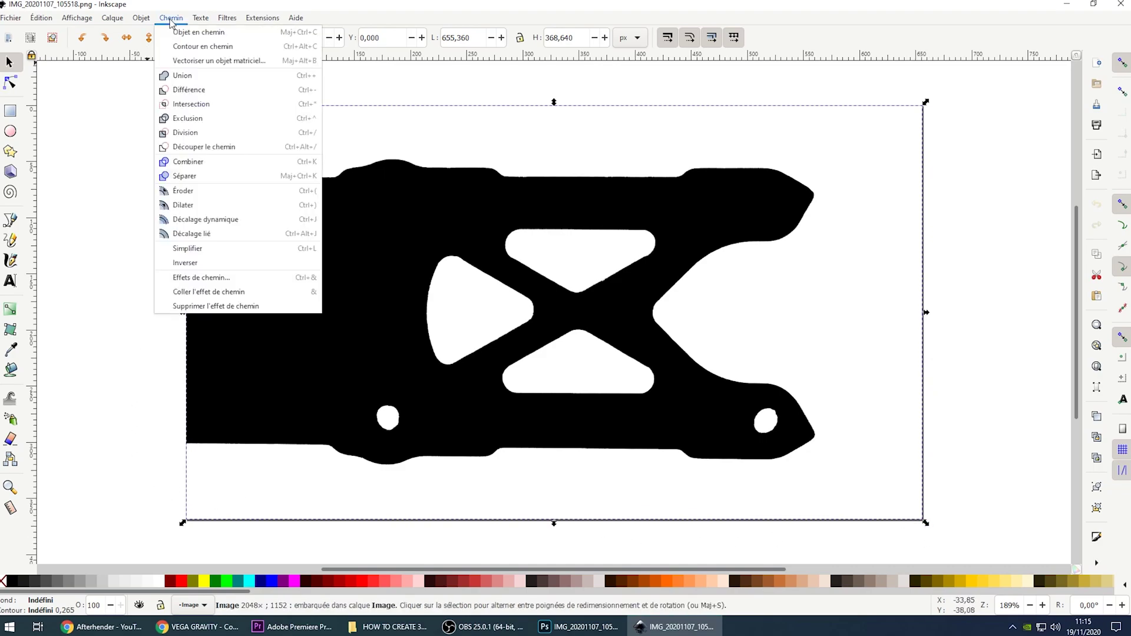
pyautogui.click(198, 62)
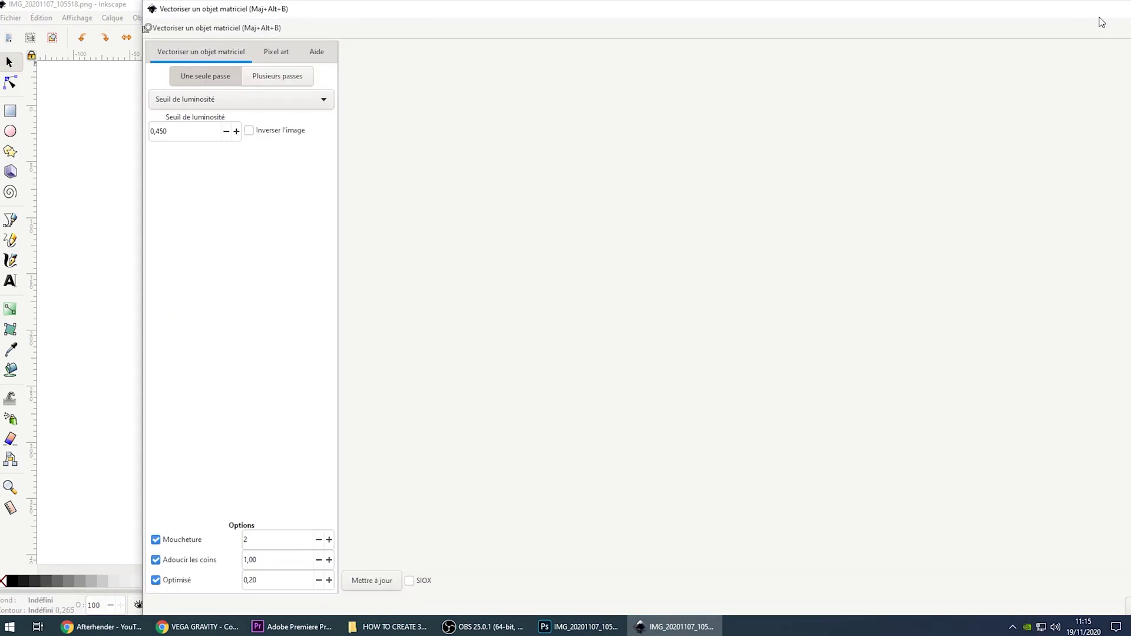
# - Trace the frame image at a 0,990 brightness threshold, previewing with Mettre à jour before applying
pyautogui.doubleClick(937, 9)
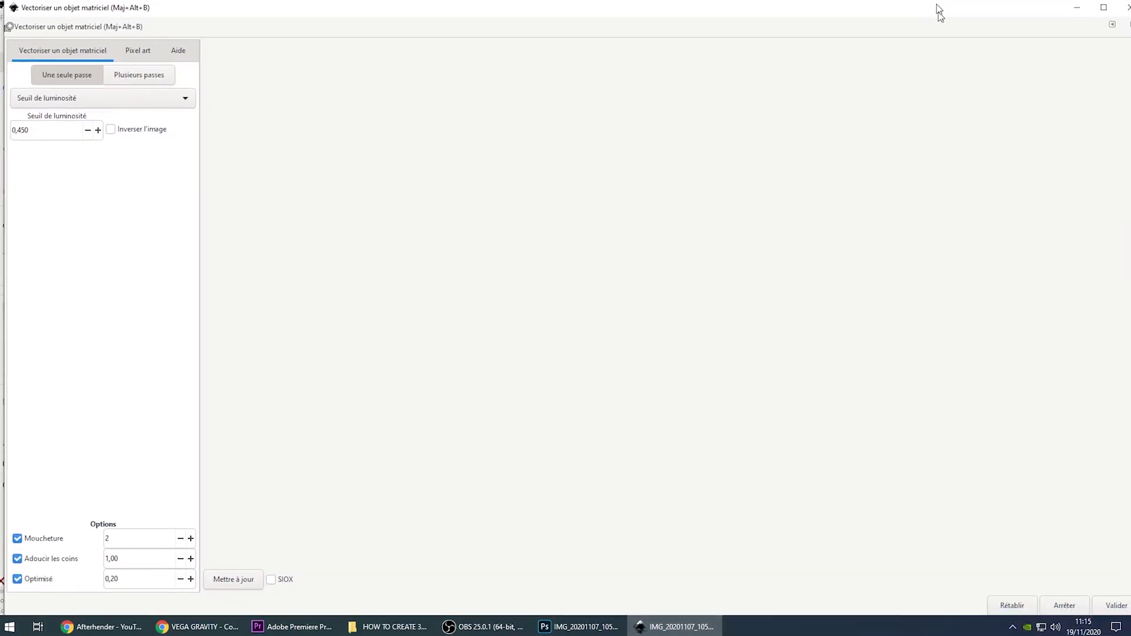
pyautogui.click(224, 575)
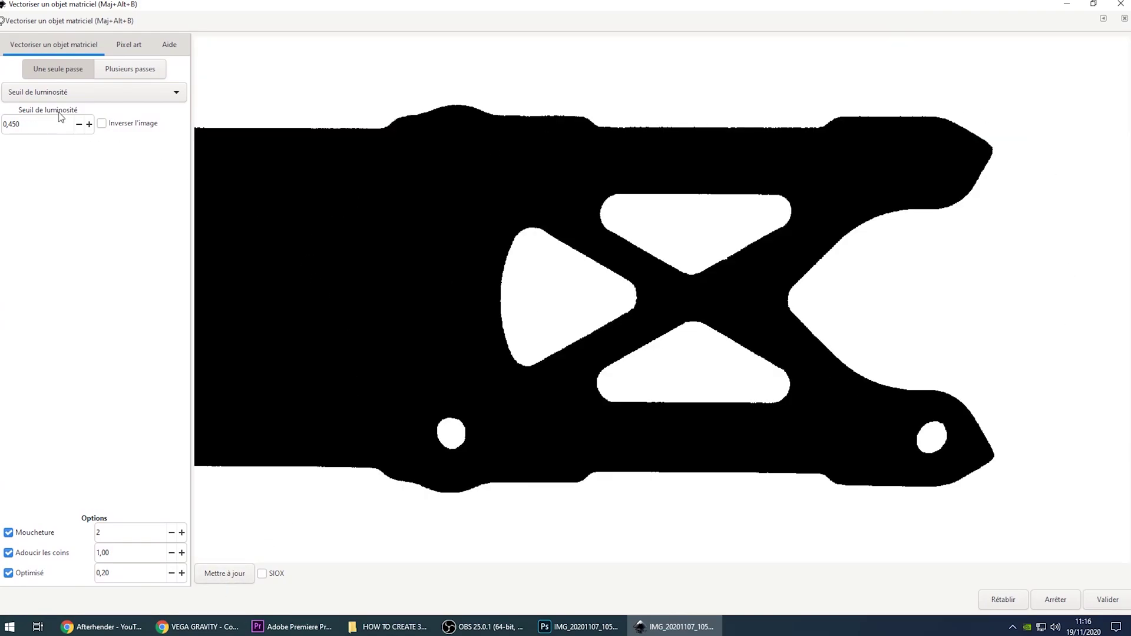
pyautogui.click(23, 125)
pyautogui.click(232, 574)
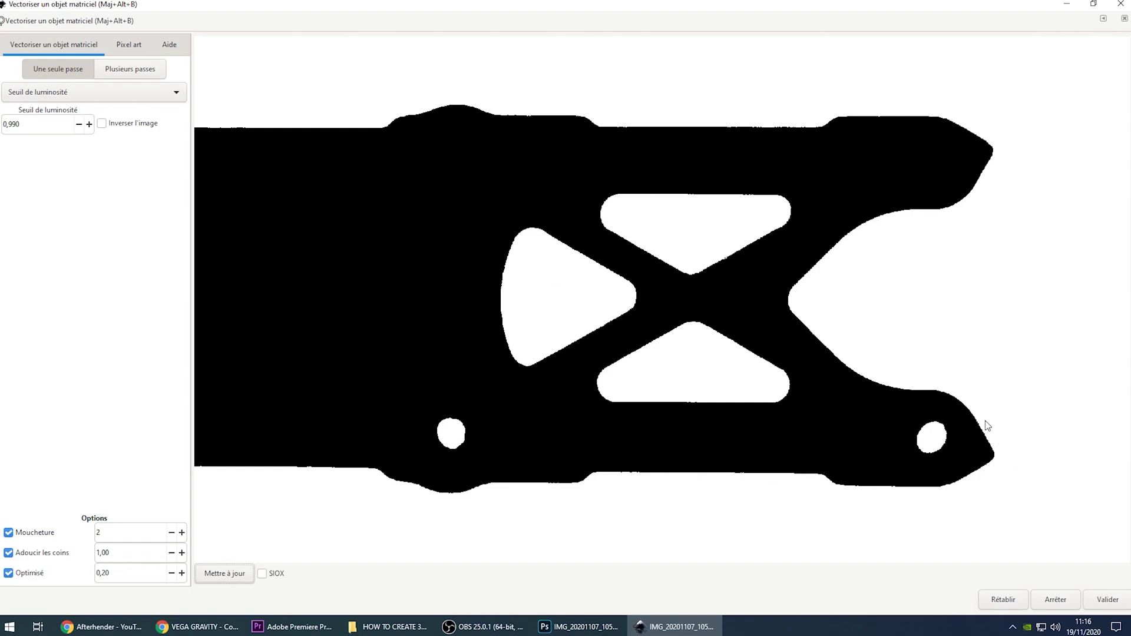
pyautogui.click(1108, 601)
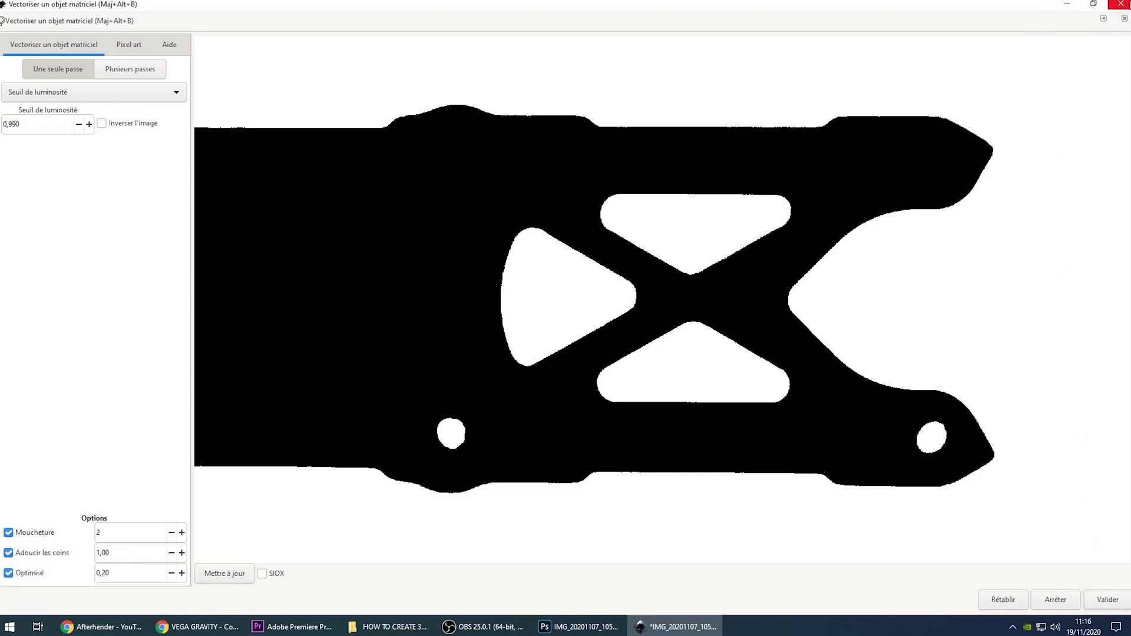
pyautogui.click(1120, 3)
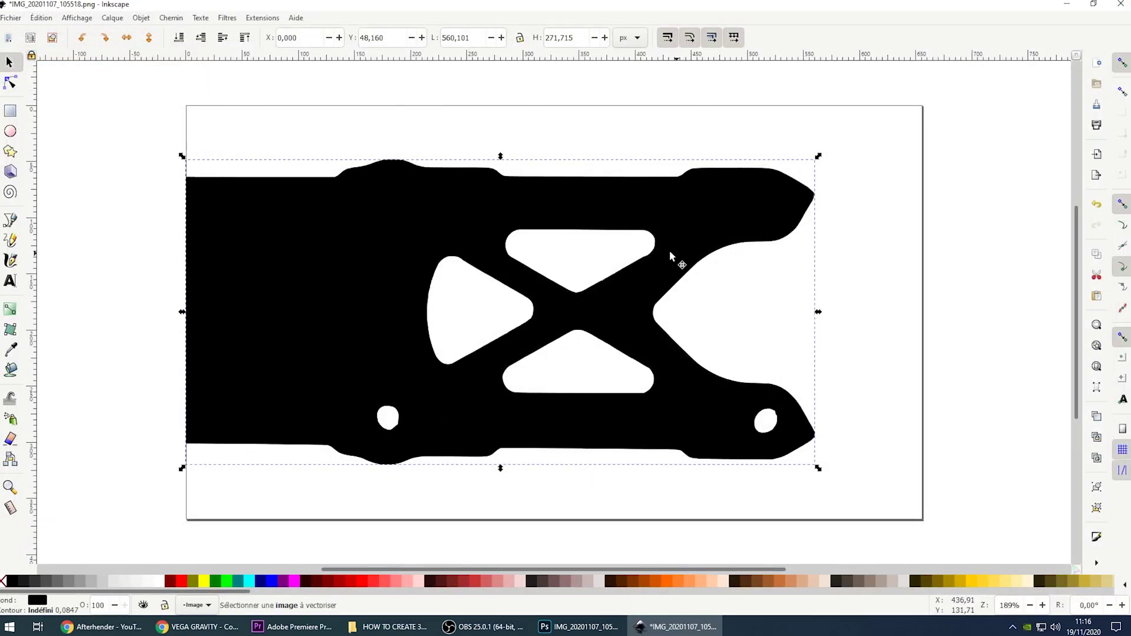
# - Save the traced outline in Inkscape as IMG_20201107_105518.svg in SVG format
pyautogui.click(5, 18)
pyautogui.click(53, 122)
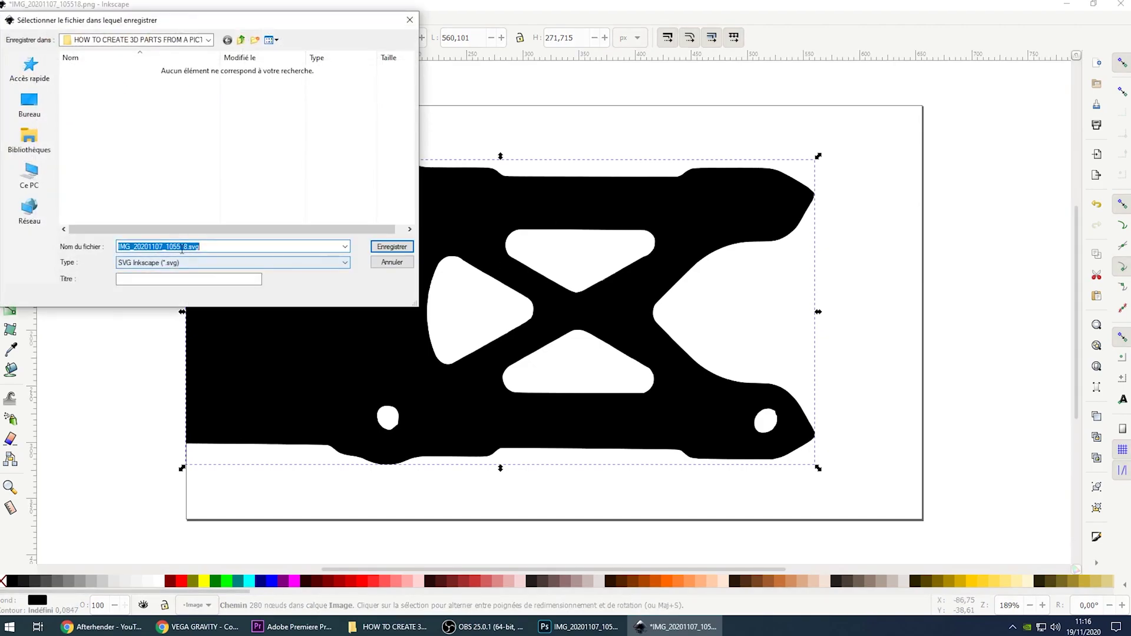
pyautogui.click(390, 247)
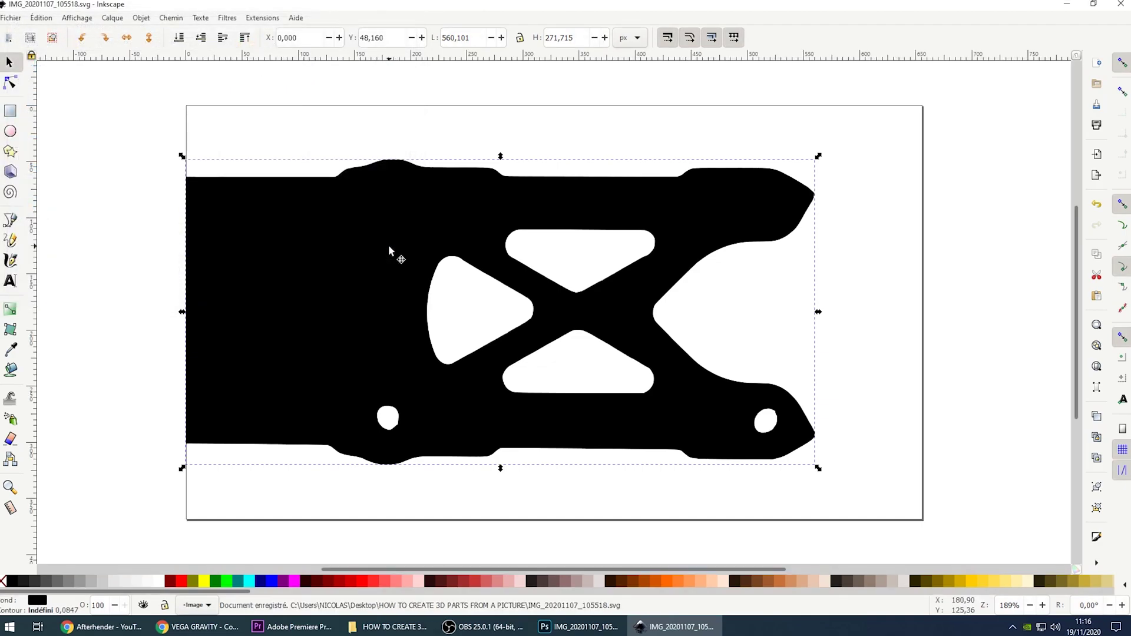
pyautogui.click(389, 626)
# - Start a new 3D design and import IMG_20201107_105518.svg from the tutorial folder
pyautogui.click(775, 433)
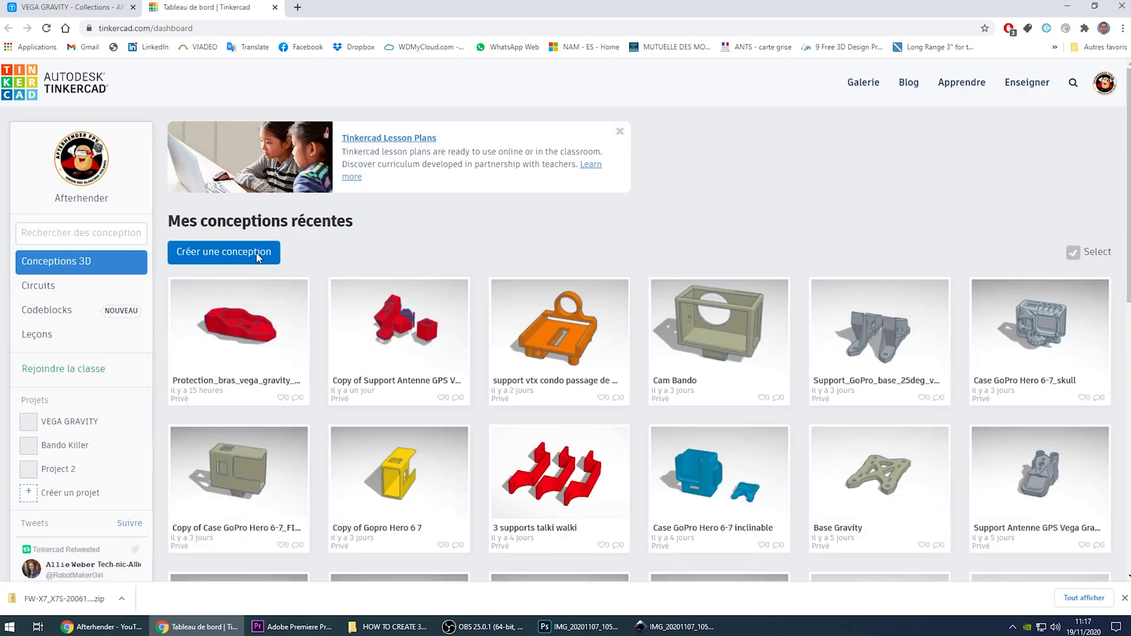
pyautogui.click(257, 257)
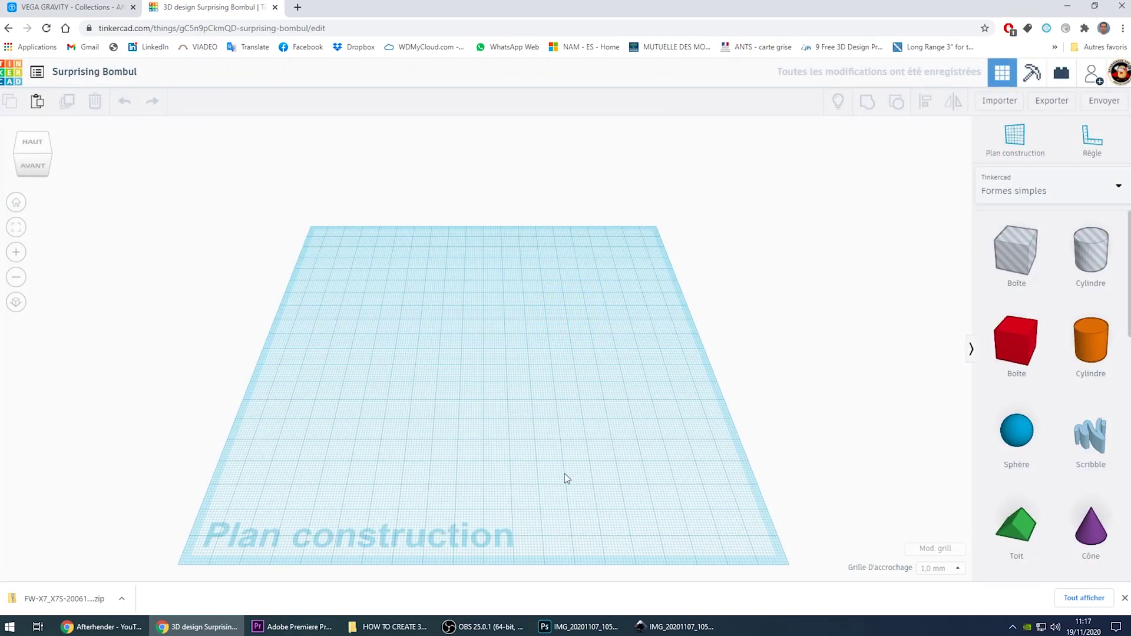
pyautogui.click(997, 101)
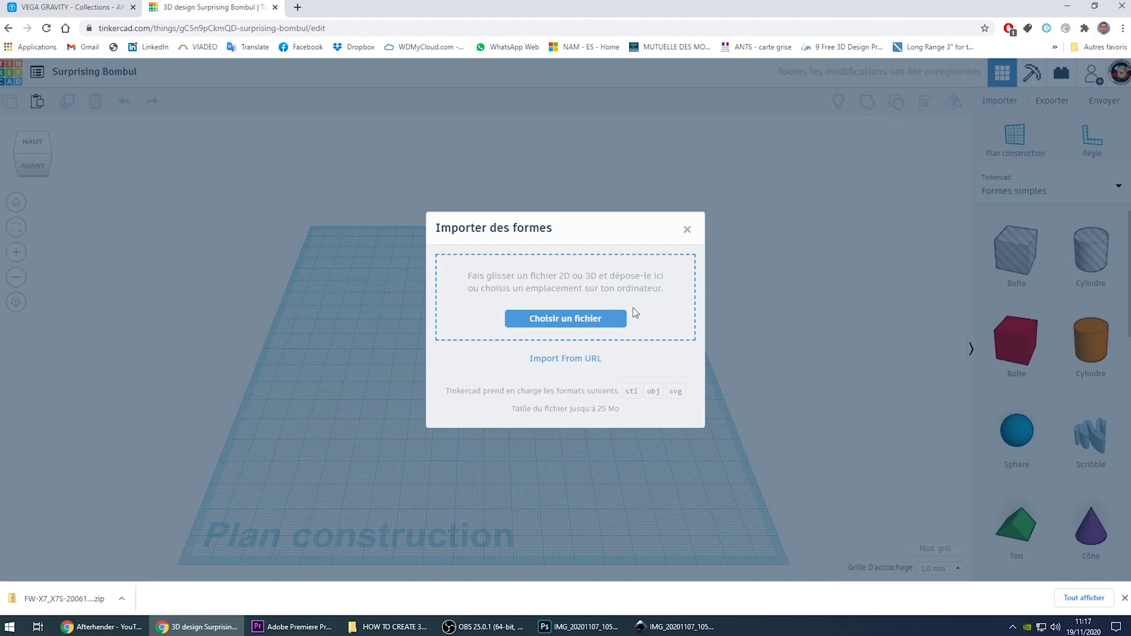
pyautogui.click(590, 324)
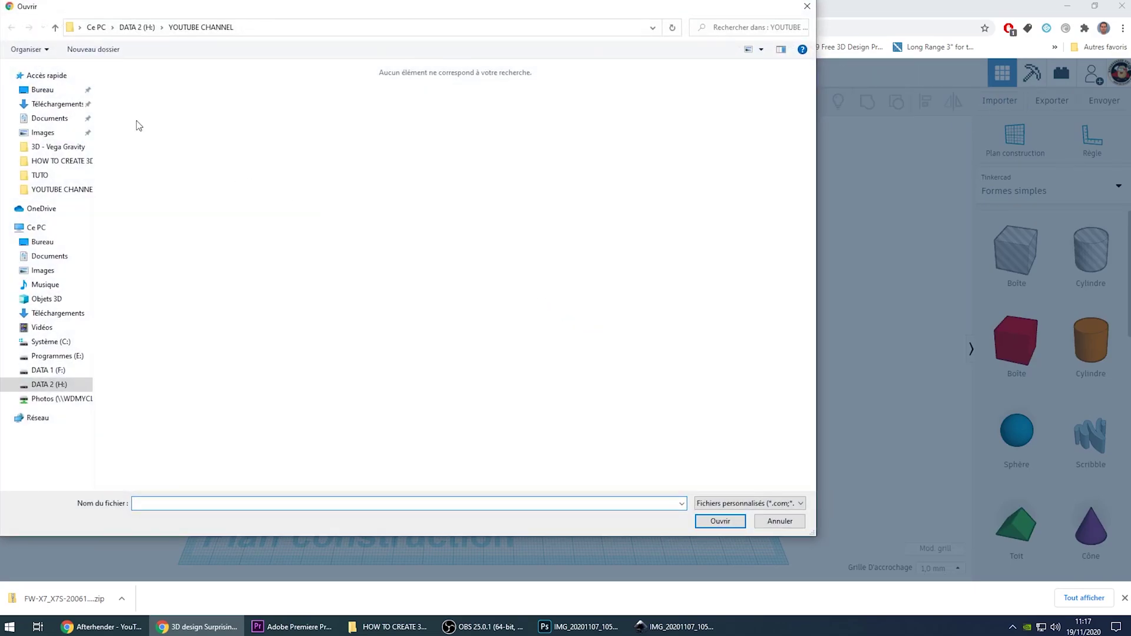
pyautogui.click(59, 163)
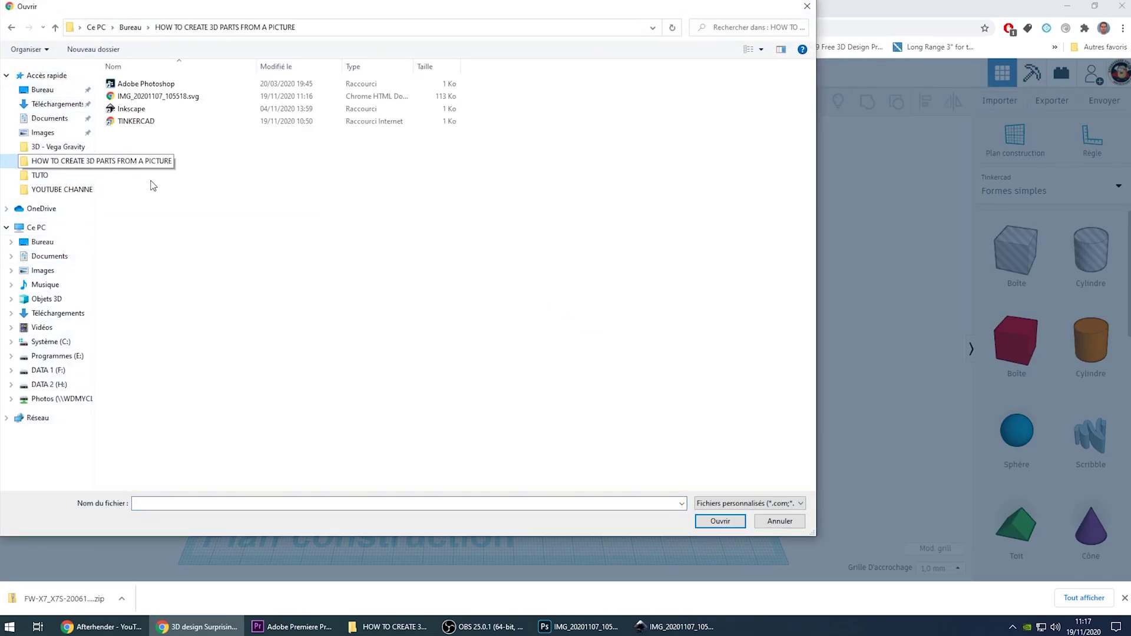
pyautogui.doubleClick(193, 97)
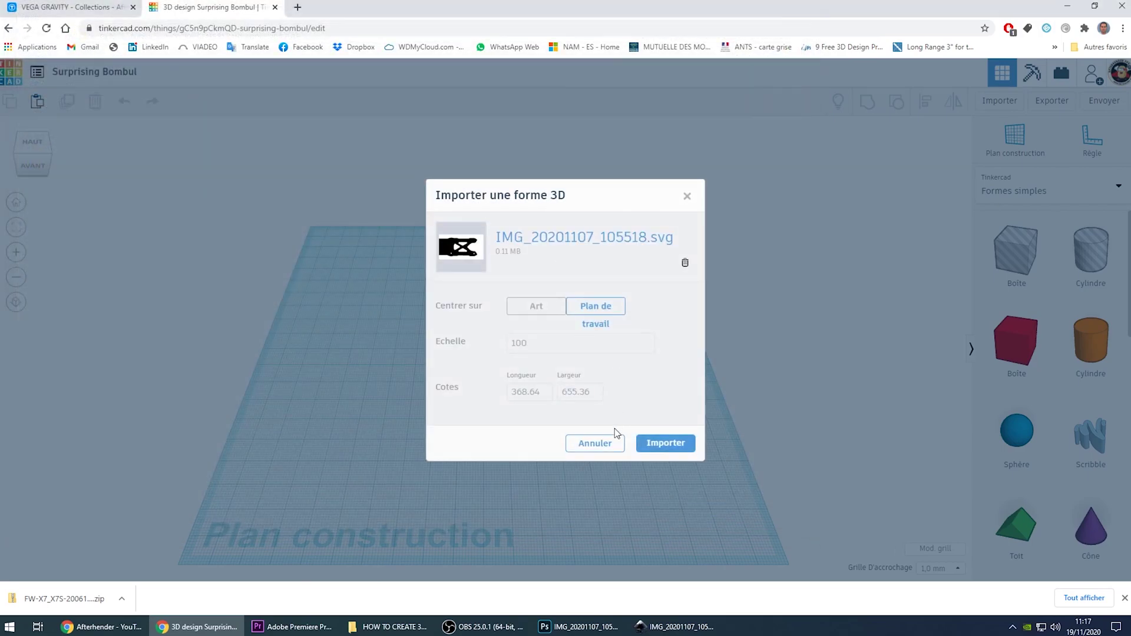
pyautogui.click(659, 445)
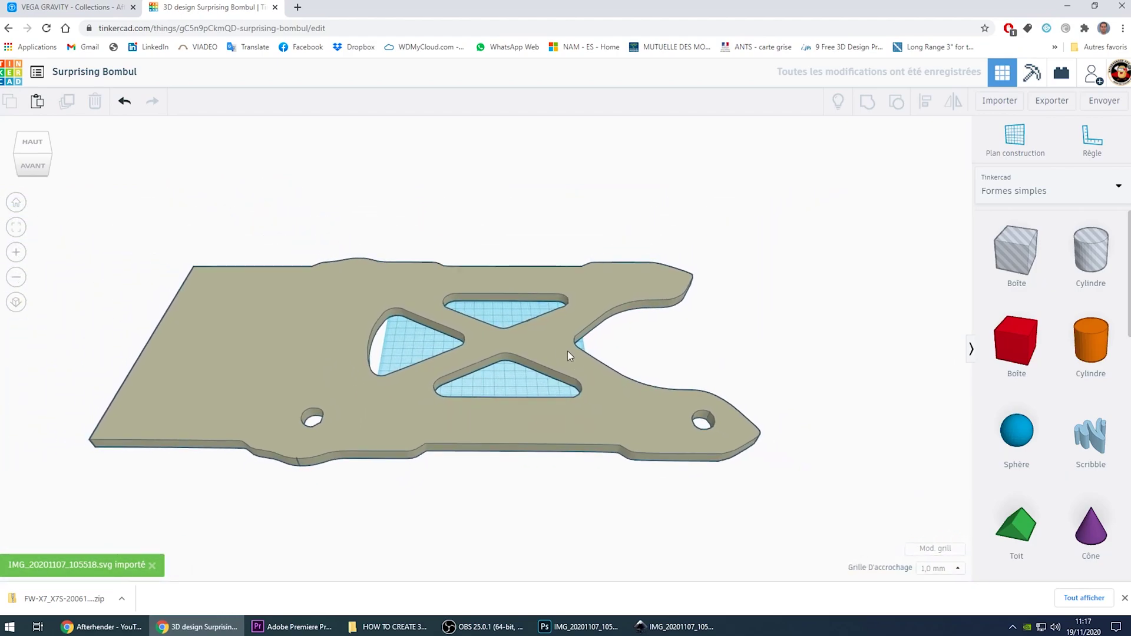
# - Scale the imported plate down by its corner handle to about 221 by 107
pyautogui.click(551, 348)
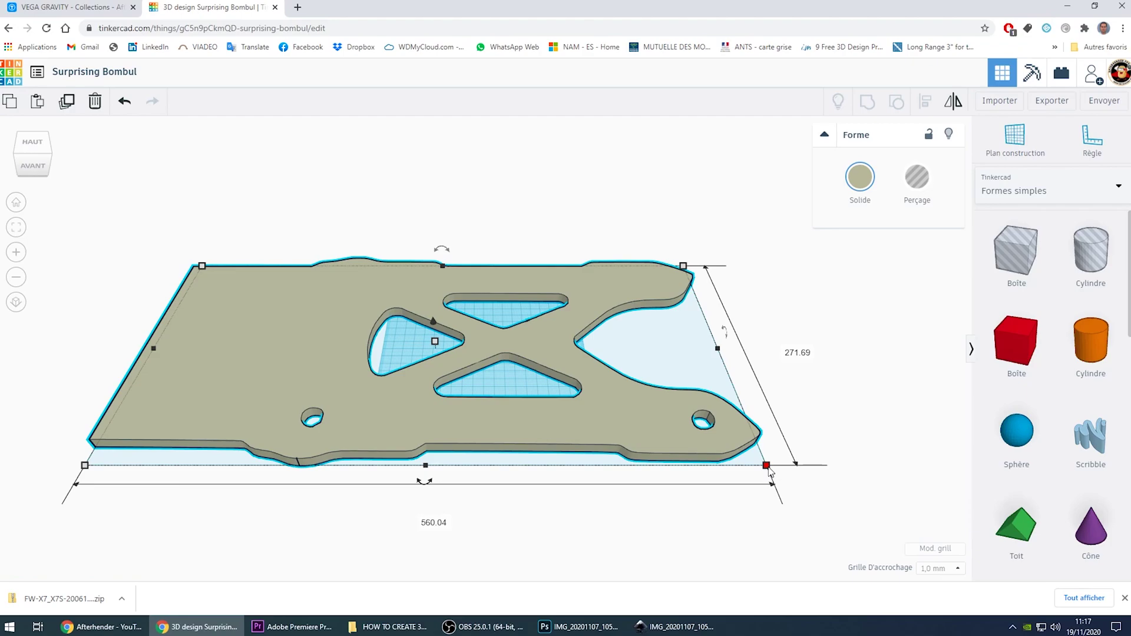
pyautogui.moveTo(404, 344); pyautogui.dragTo(461, 435, button='right')
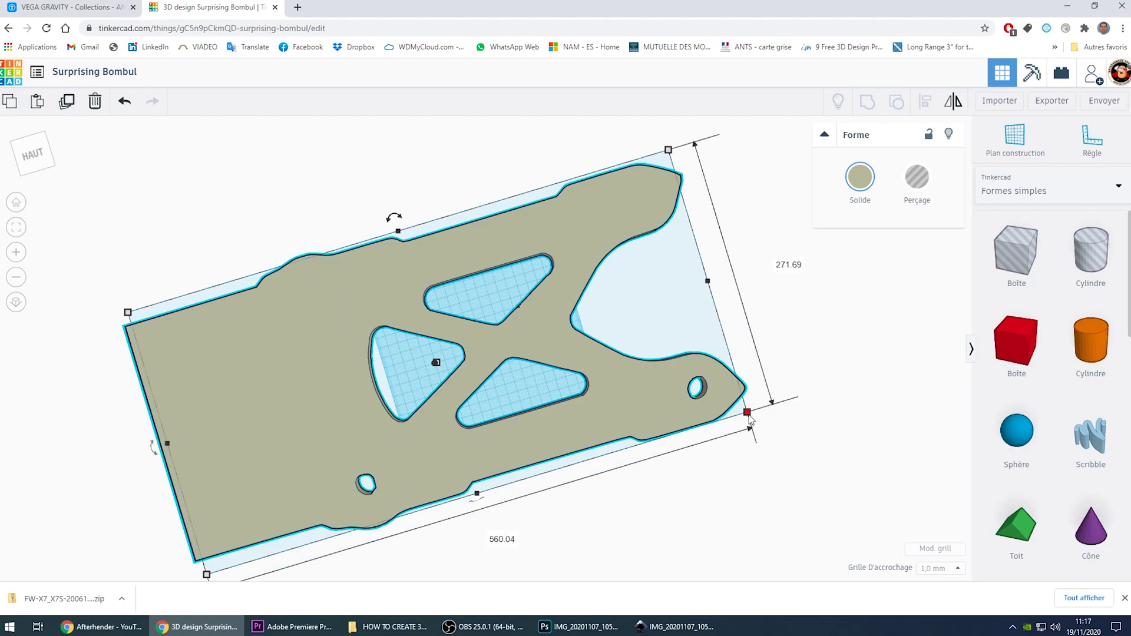
pyautogui.moveTo(748, 416); pyautogui.dragTo(705, 392)
pyautogui.hotkey('ctrl', 'z')
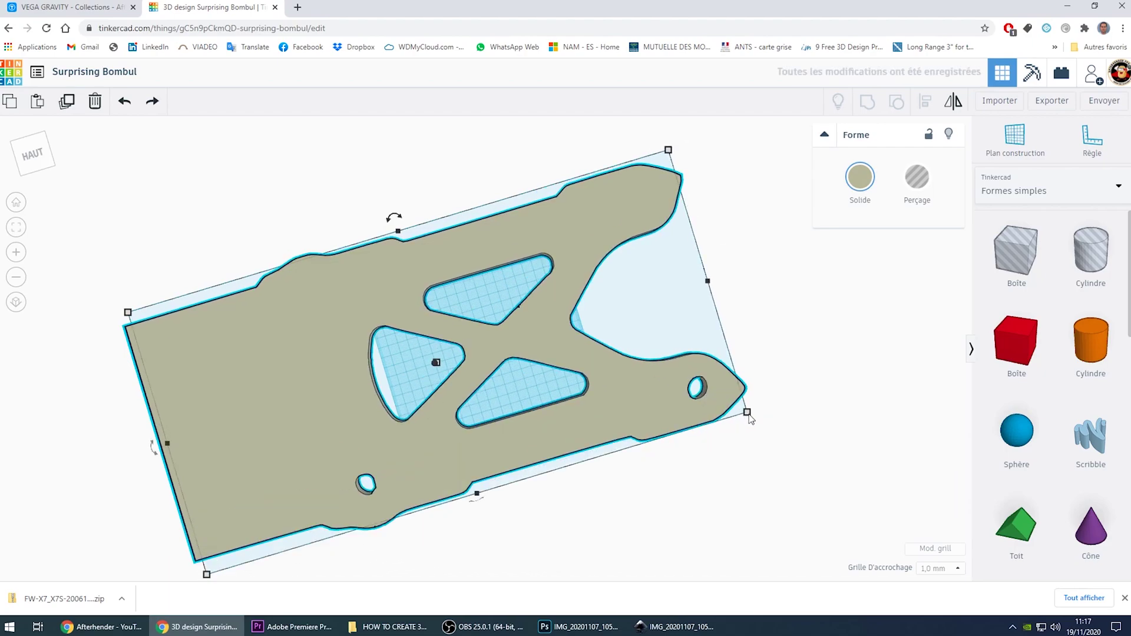
pyautogui.moveTo(750, 417); pyautogui.dragTo(459, 352)
# - Shrink the plate further from its front corner to about 72 by 35
pyautogui.press('f')
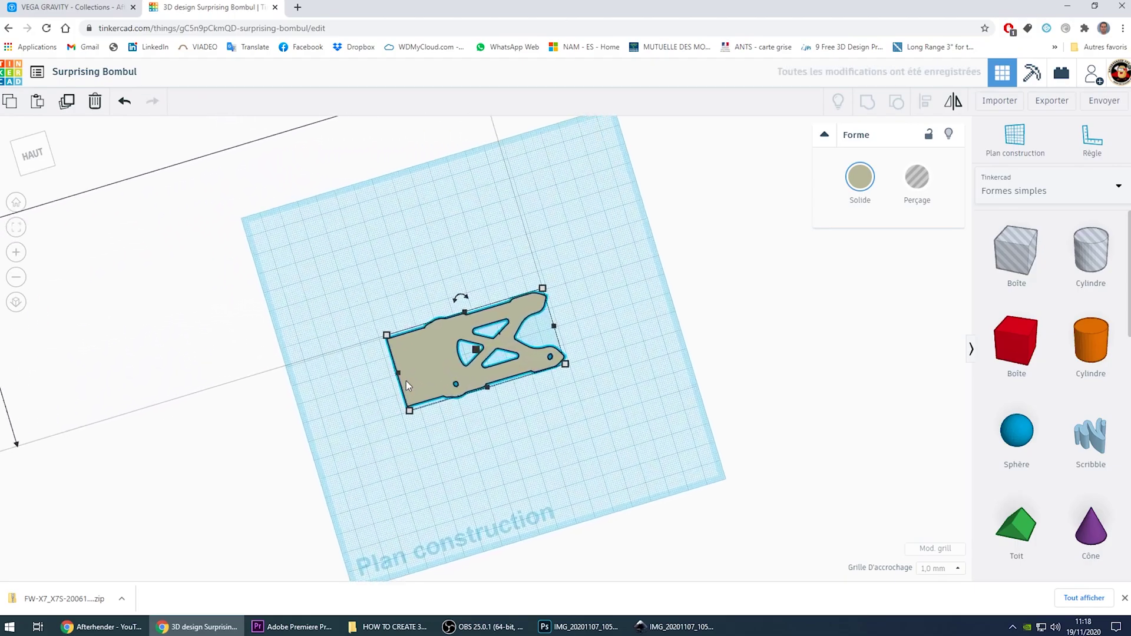
pyautogui.moveTo(383, 393); pyautogui.dragTo(405, 447, button='right')
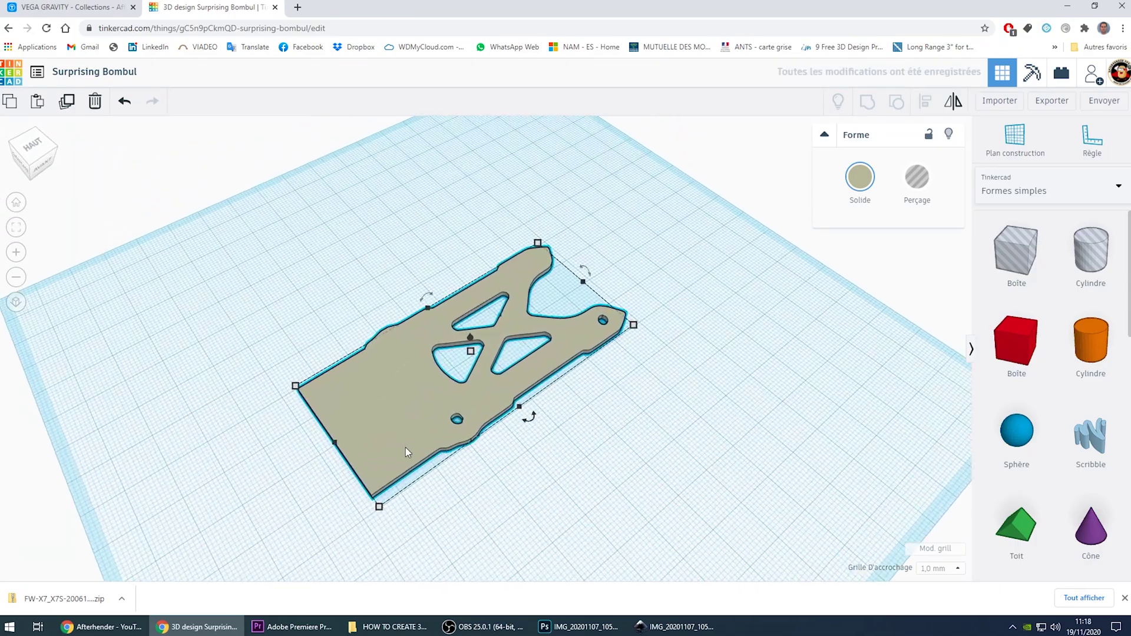
pyautogui.moveTo(406, 447); pyautogui.dragTo(424, 457)
pyautogui.moveTo(400, 444); pyautogui.dragTo(431, 475, button='right')
pyautogui.moveTo(407, 552); pyautogui.dragTo(398, 503)
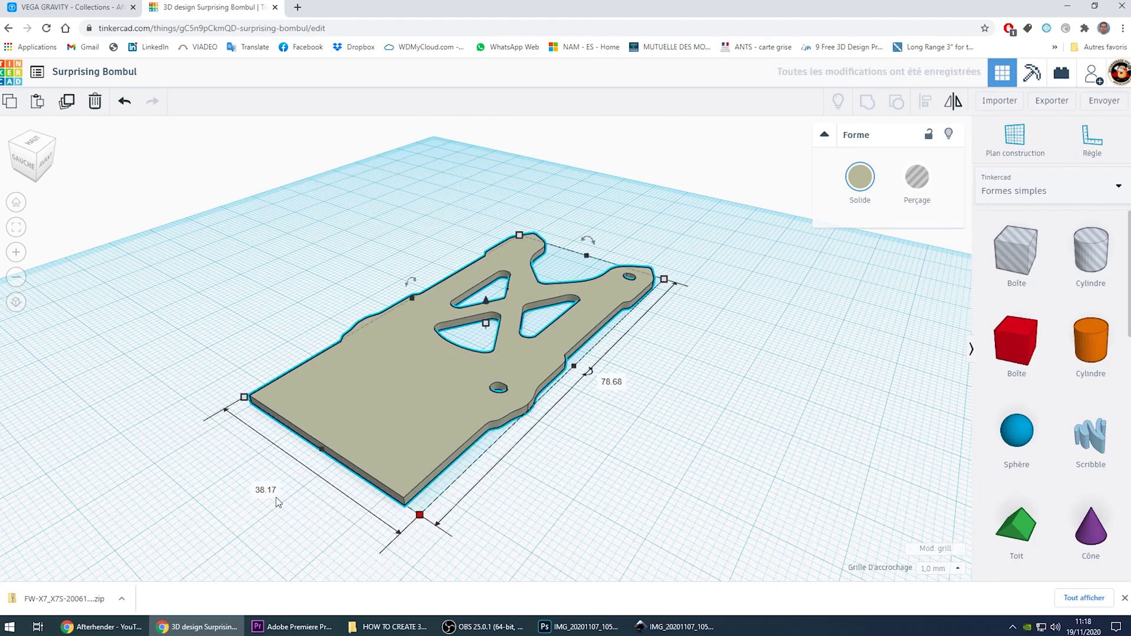
pyautogui.moveTo(419, 519); pyautogui.dragTo(376, 355)
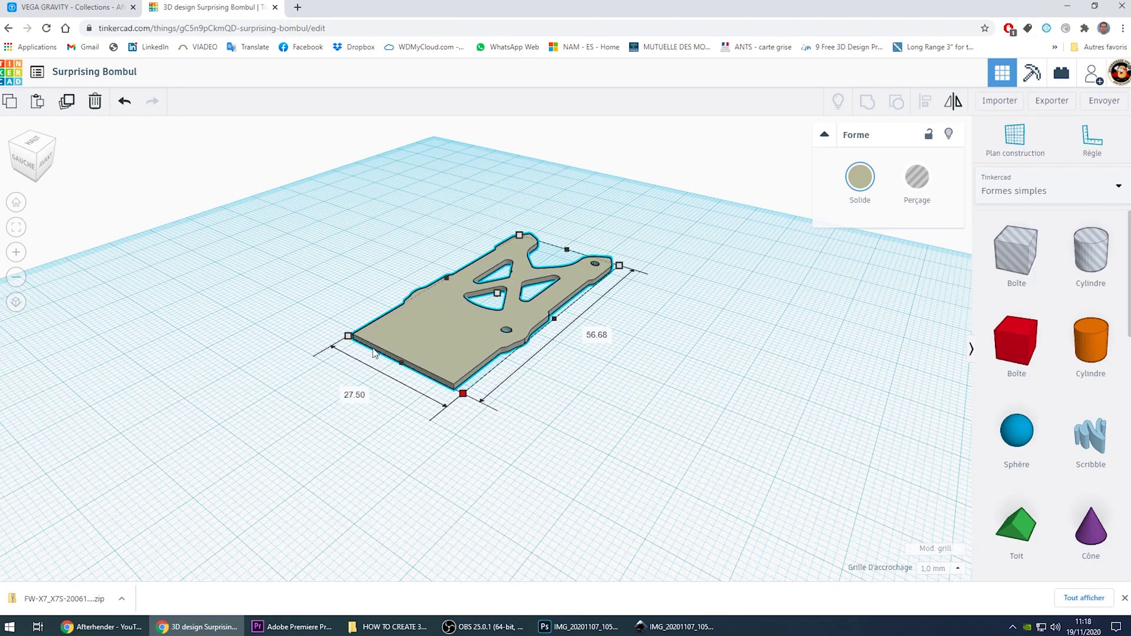
# - Set the snap grid to 0,1 mm and fine-tune the plate to 52.98 × 25.70
pyautogui.click(942, 569)
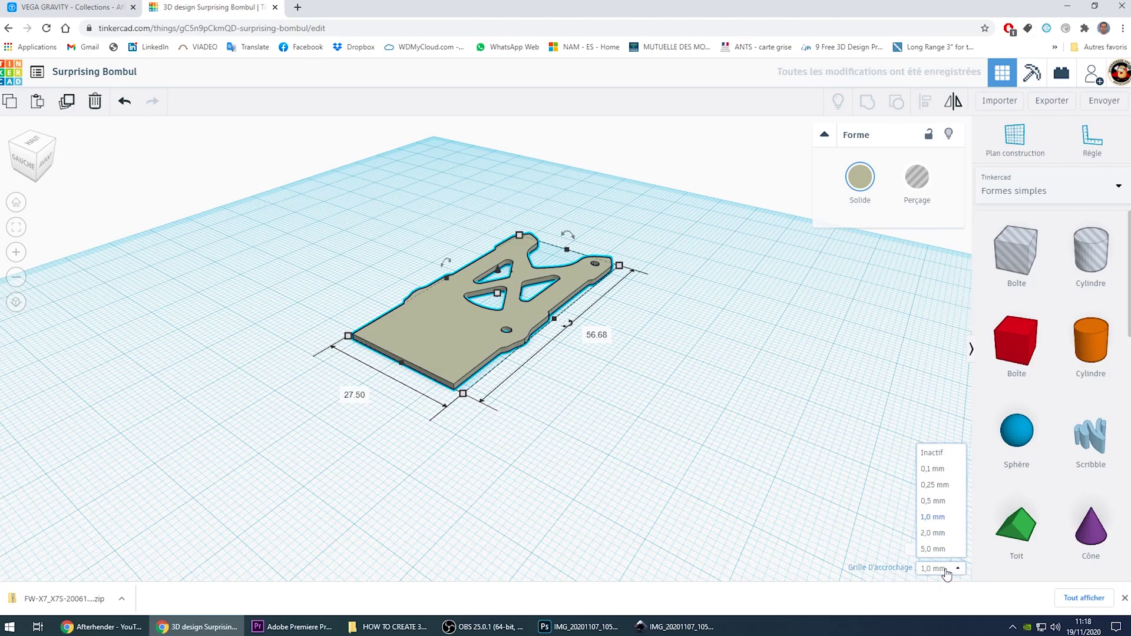
pyautogui.click(942, 464)
pyautogui.scroll(5, 507, 354)
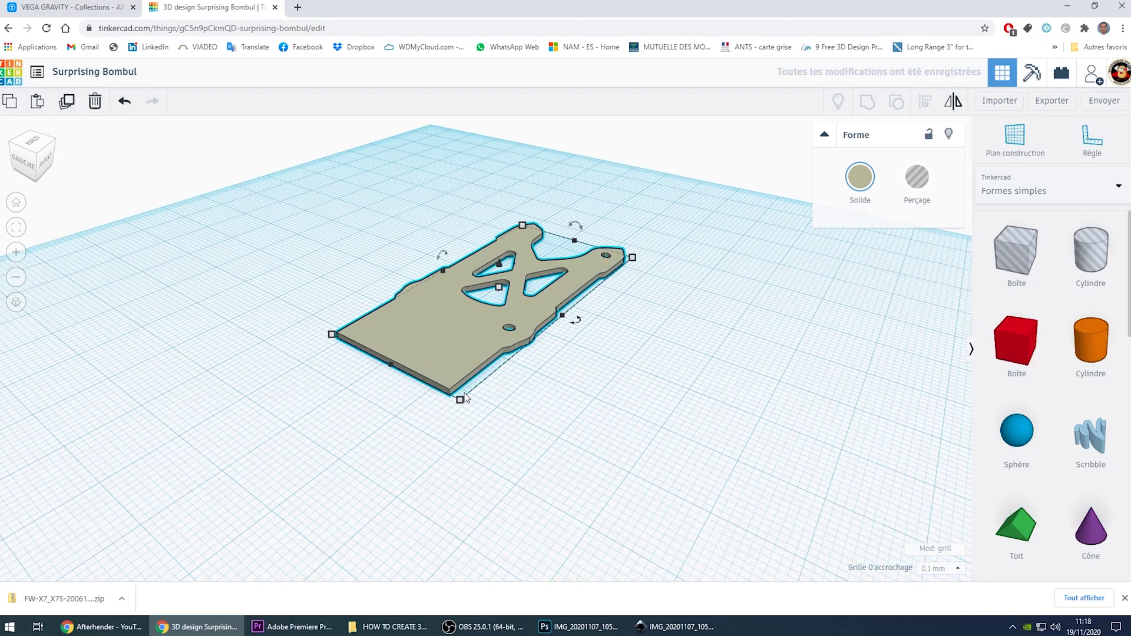
pyautogui.moveTo(441, 447); pyautogui.dragTo(443, 405)
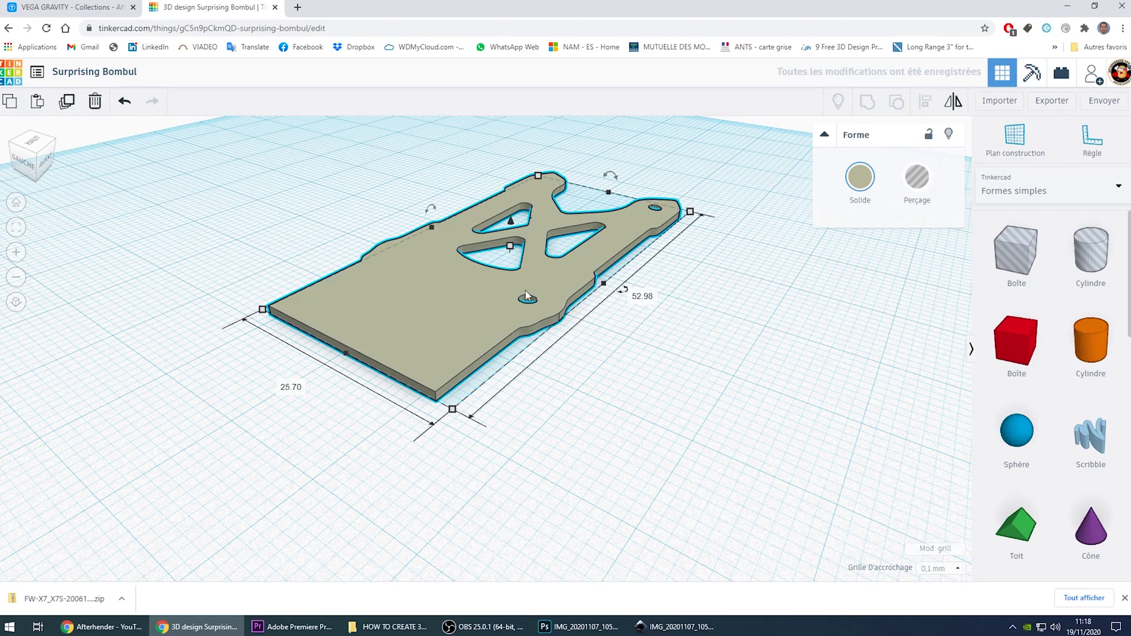
# - Place a box shape over the plate's straight top end
pyautogui.click(16, 227)
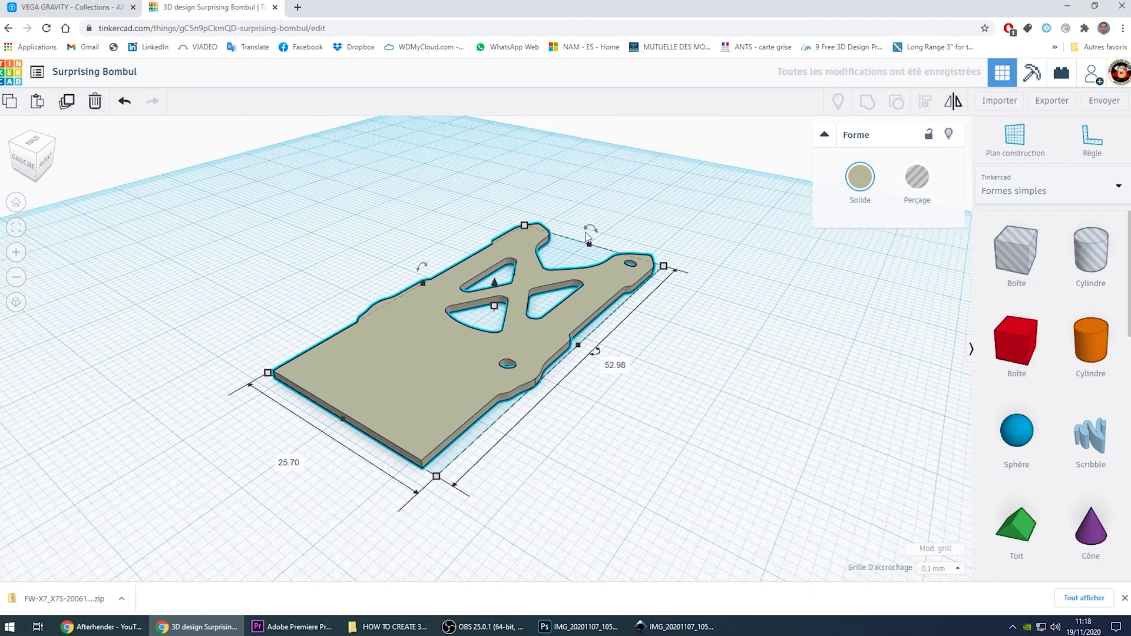
pyautogui.moveTo(681, 261); pyautogui.dragTo(197, 309, button='right')
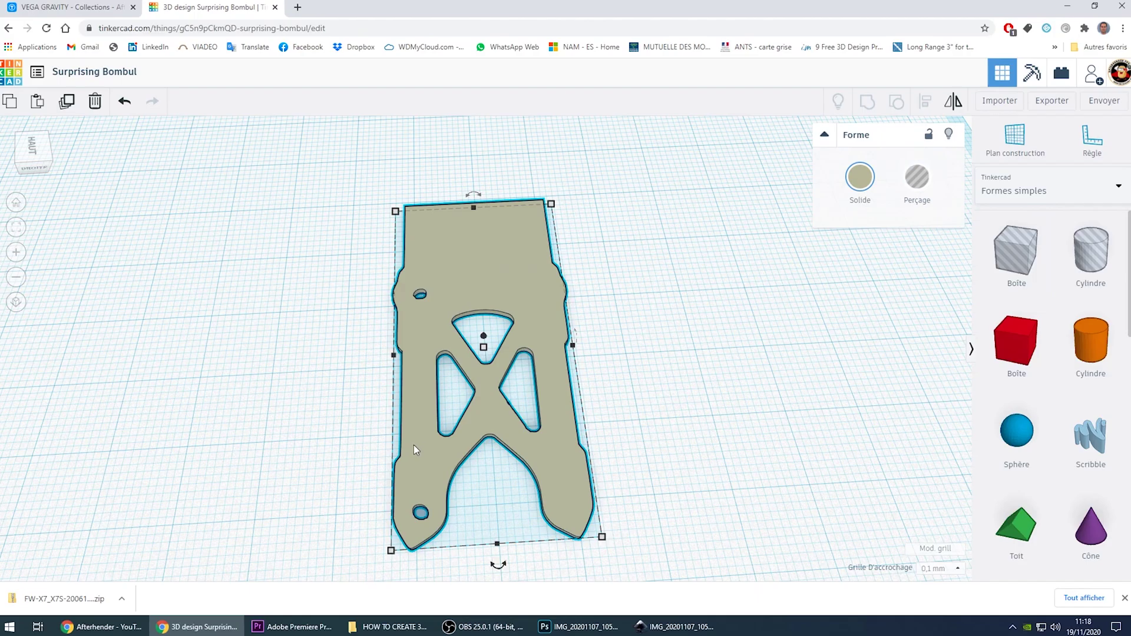
pyautogui.moveTo(435, 448); pyautogui.dragTo(471, 406, button='right')
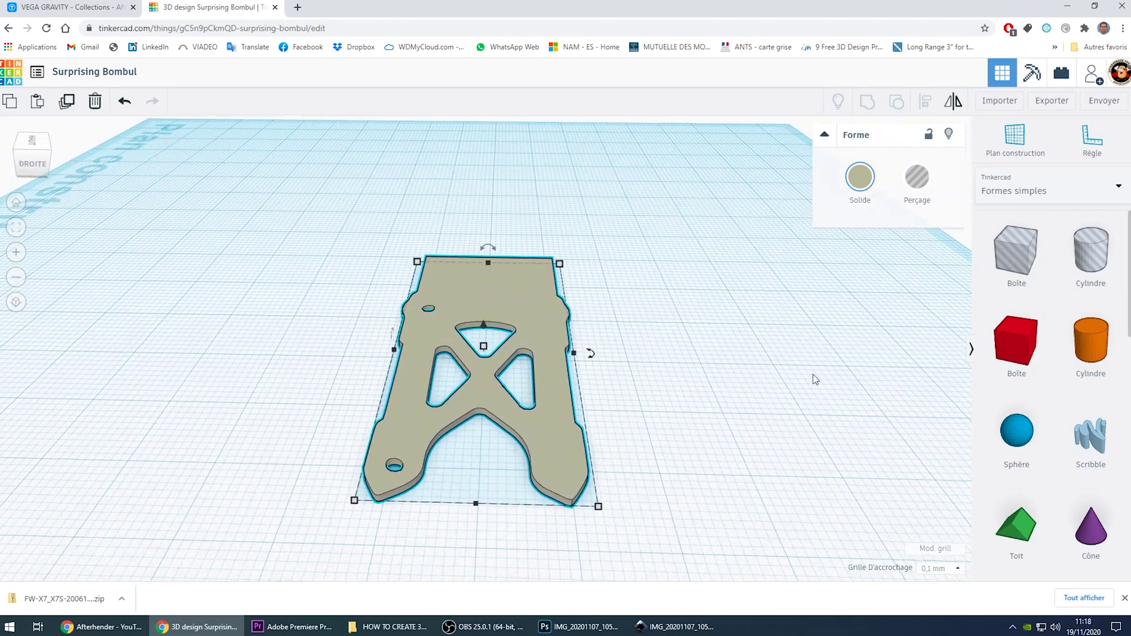
pyautogui.click(814, 378)
pyautogui.moveTo(1021, 247); pyautogui.dragTo(346, 262)
# - Lower the hole box and group it with the plate to cut off the top tab
pyautogui.moveTo(497, 154); pyautogui.dragTo(495, 219)
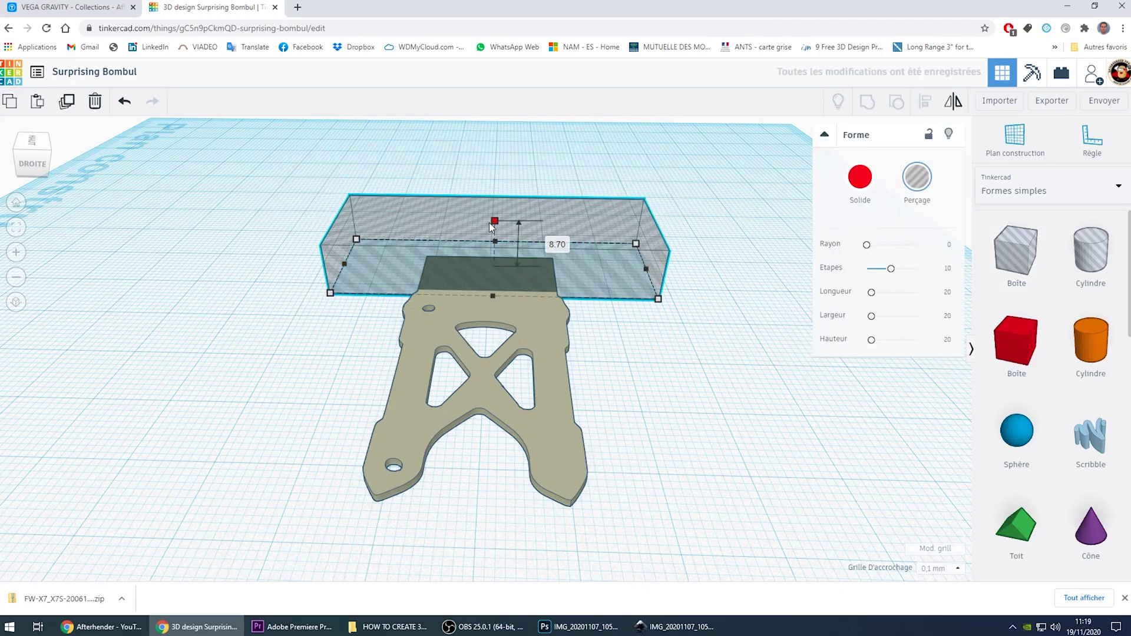
pyautogui.keyDown('shift'); pyautogui.click(544, 319); pyautogui.keyUp('shift')
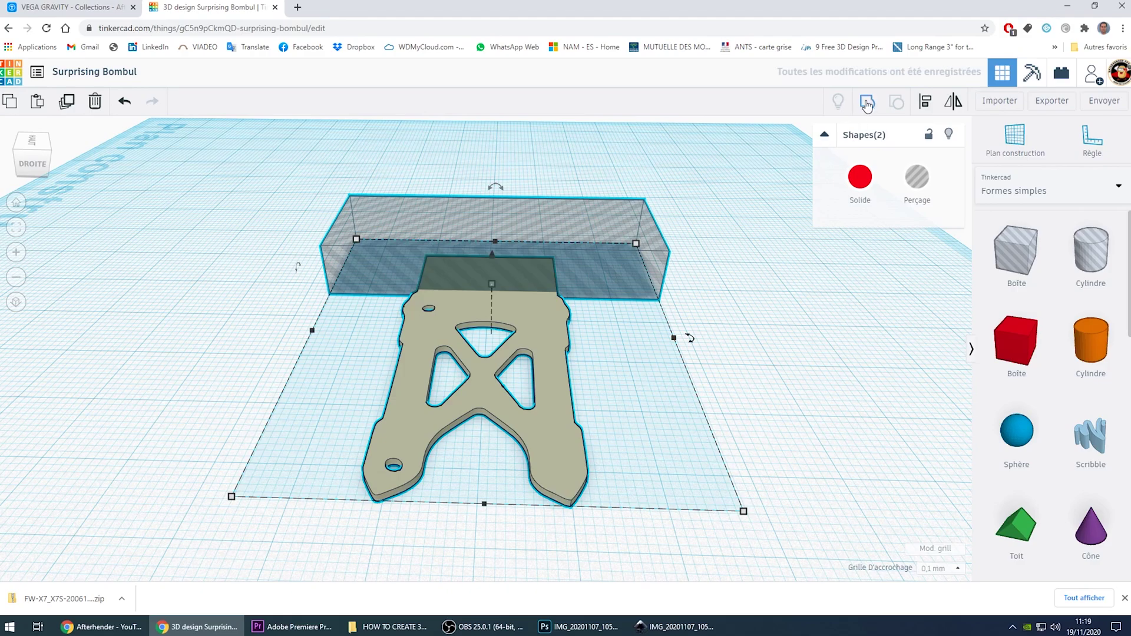
pyautogui.click(867, 102)
pyautogui.click(693, 367)
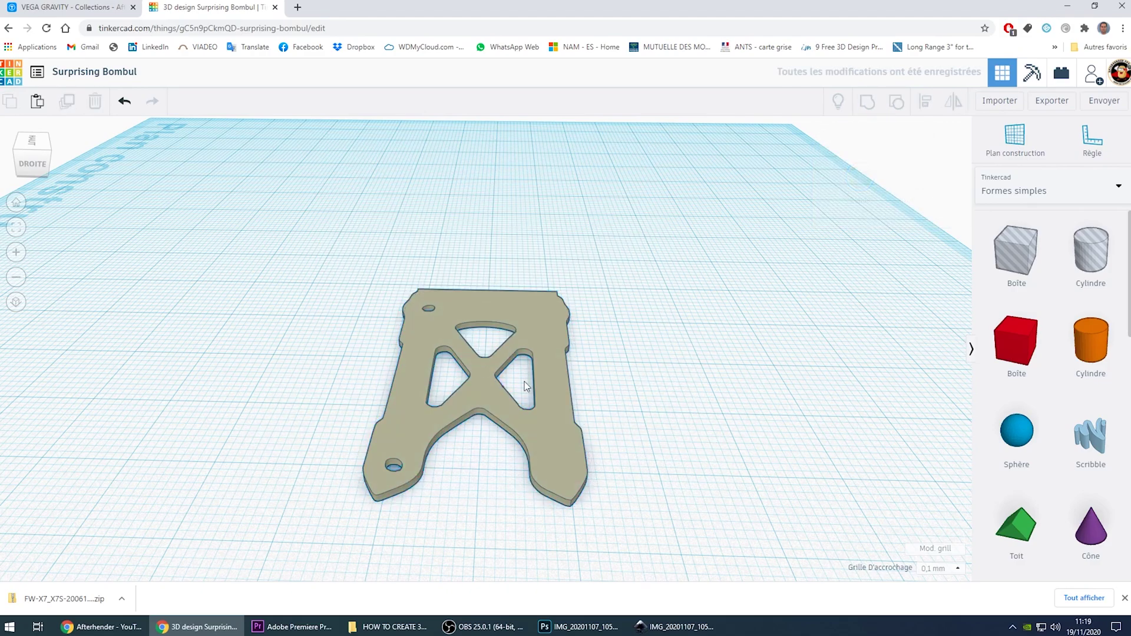
pyautogui.click(1092, 138)
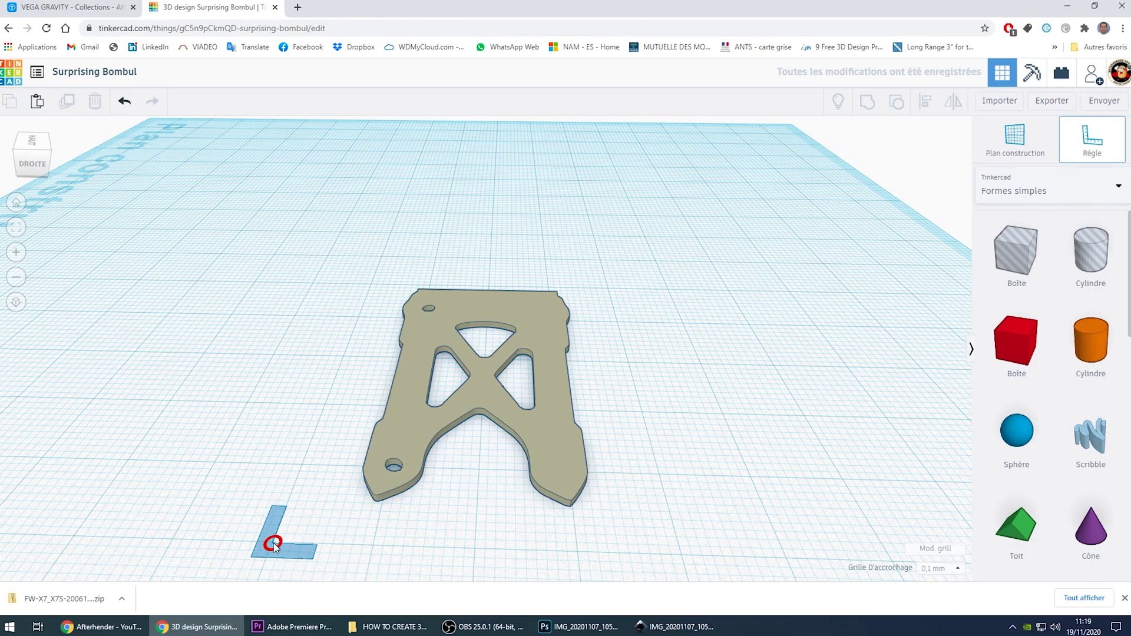
# - Place the ruler at the plate's corner to show its 41.58 × 25.70 dimensions, and add a box beside it
pyautogui.click(272, 542)
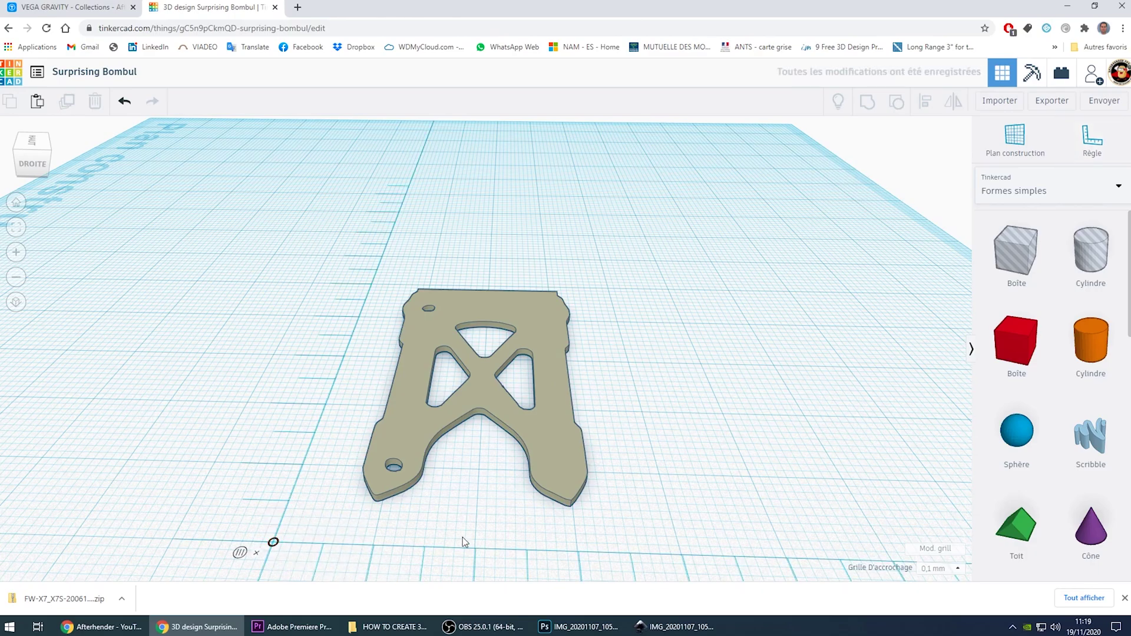
pyautogui.click(416, 446)
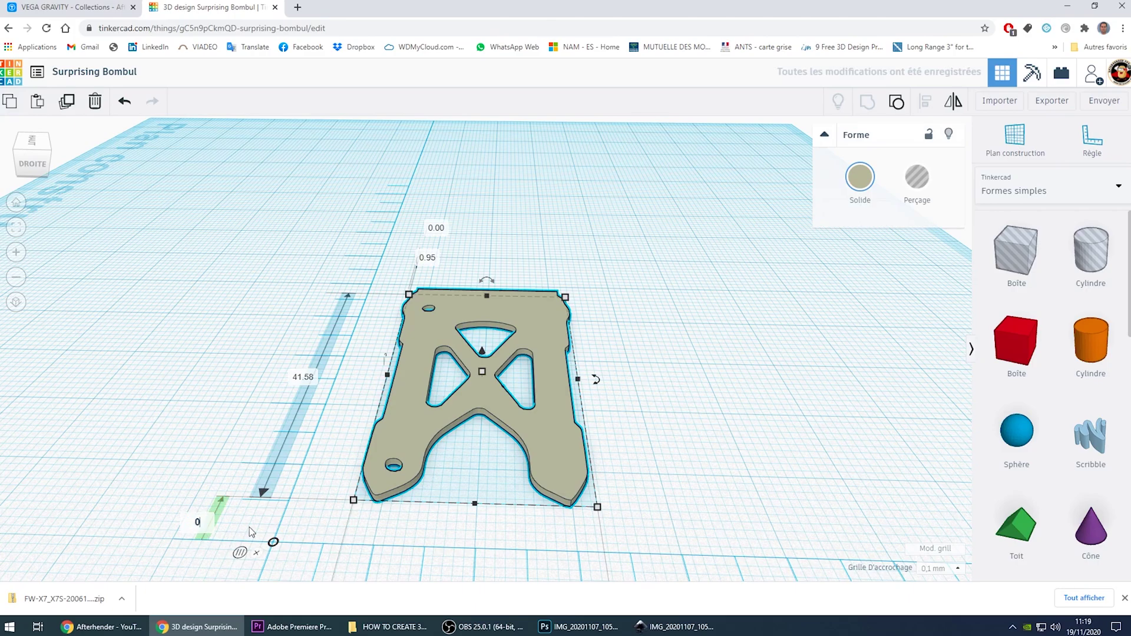
pyautogui.scroll(-2, 296, 500)
pyautogui.scroll(-2, 337, 565)
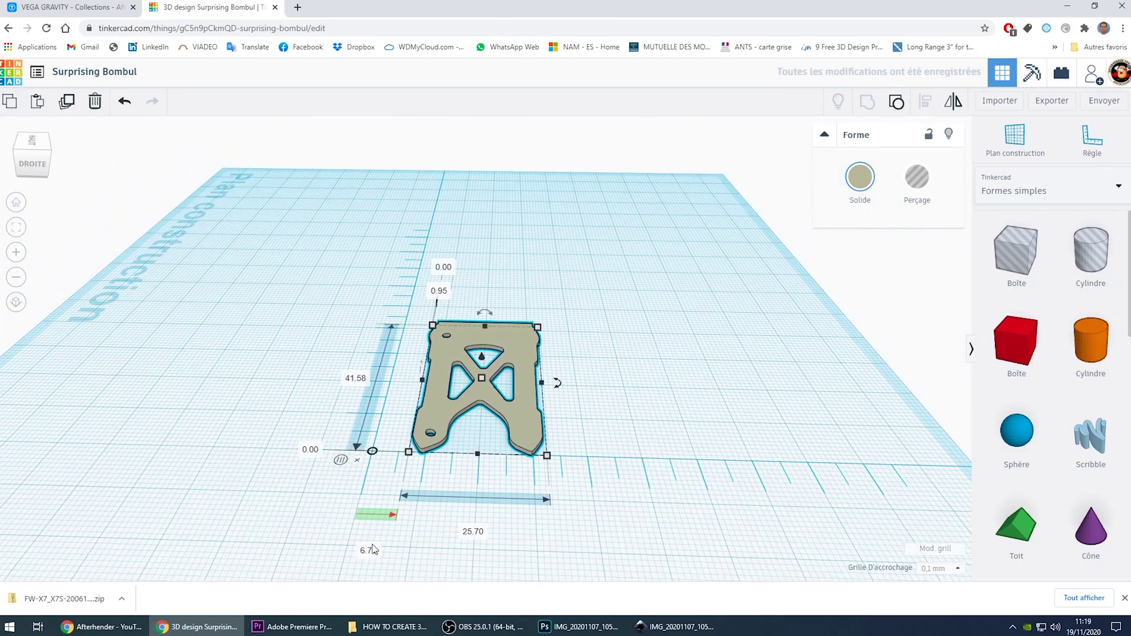
pyautogui.scroll(2, 609, 345)
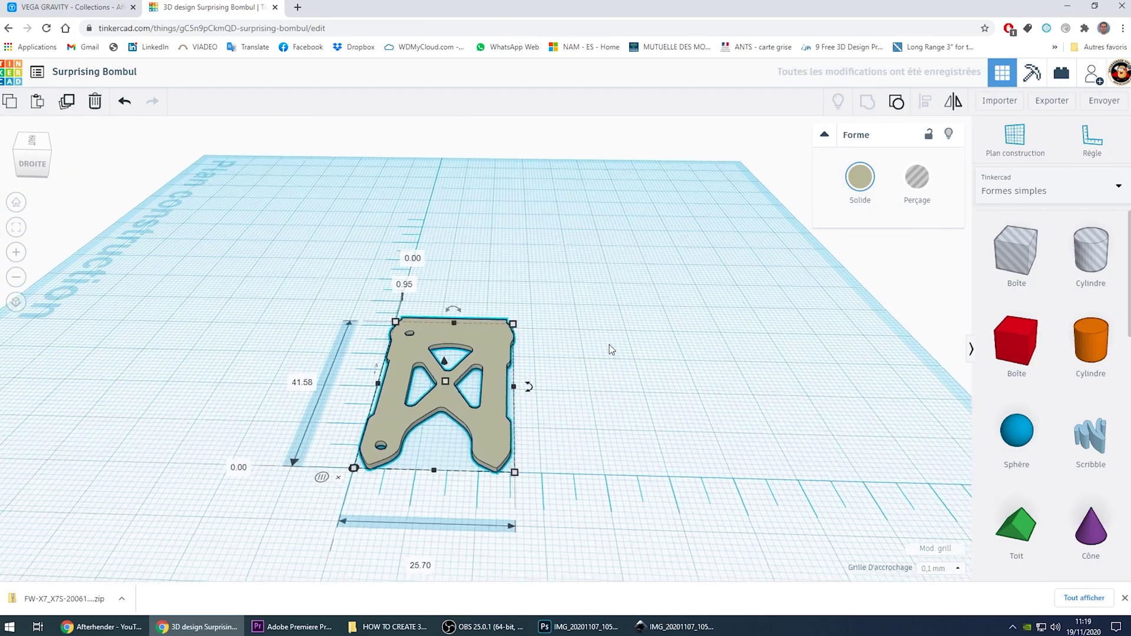
pyautogui.click(609, 344)
pyautogui.scroll(3, 528, 371)
pyautogui.scroll(2, 392, 411)
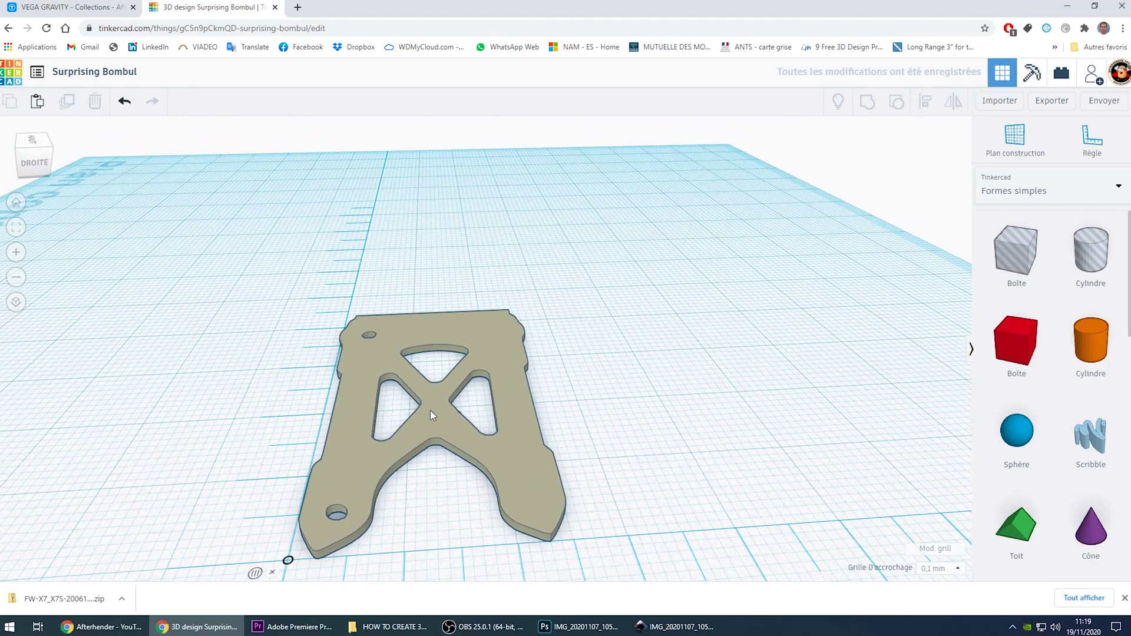
pyautogui.click(428, 410)
pyautogui.scroll(-3, 422, 518)
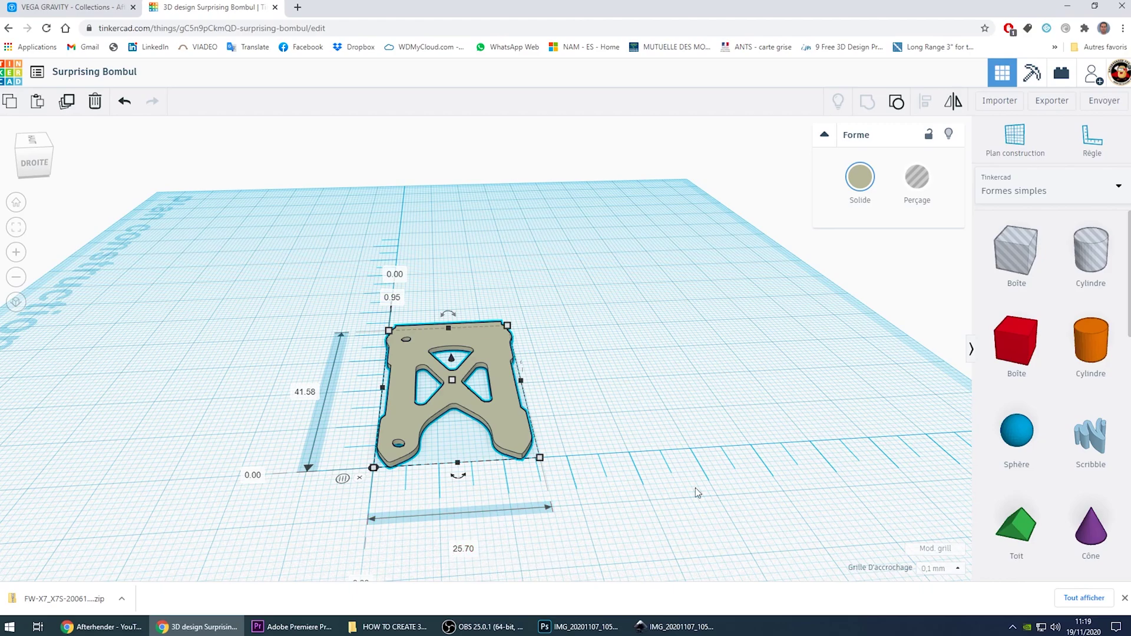
pyautogui.moveTo(1017, 253); pyautogui.dragTo(576, 329)
# - Resize the hole box to 12.85 and group it with the plate, leaving one half
pyautogui.moveTo(614, 457); pyautogui.dragTo(618, 466)
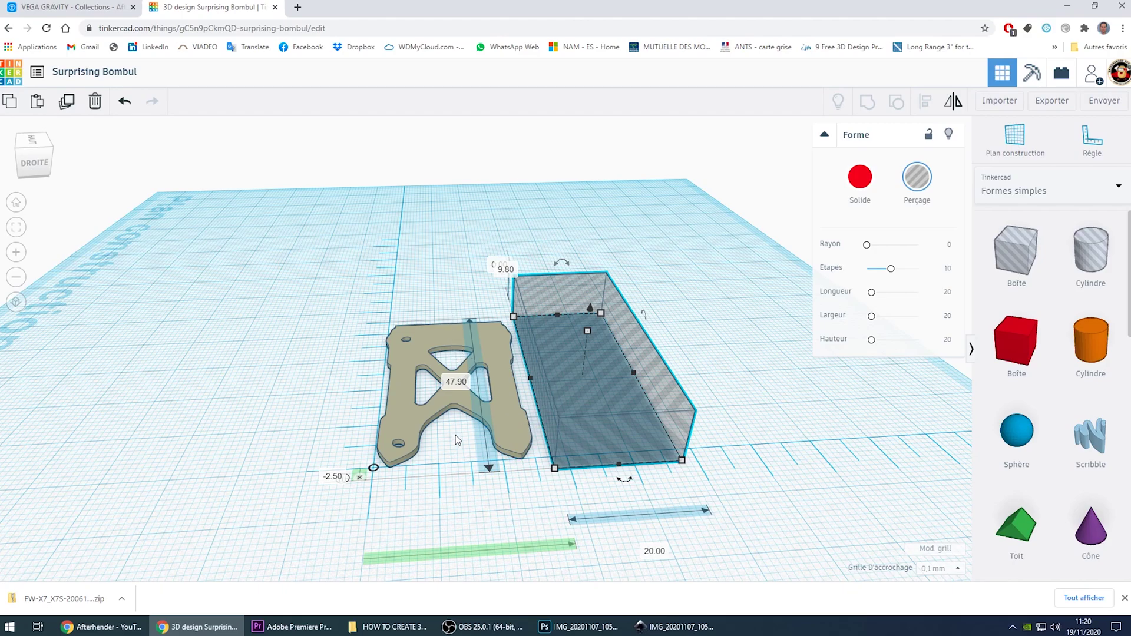
pyautogui.scroll(-2, 574, 396)
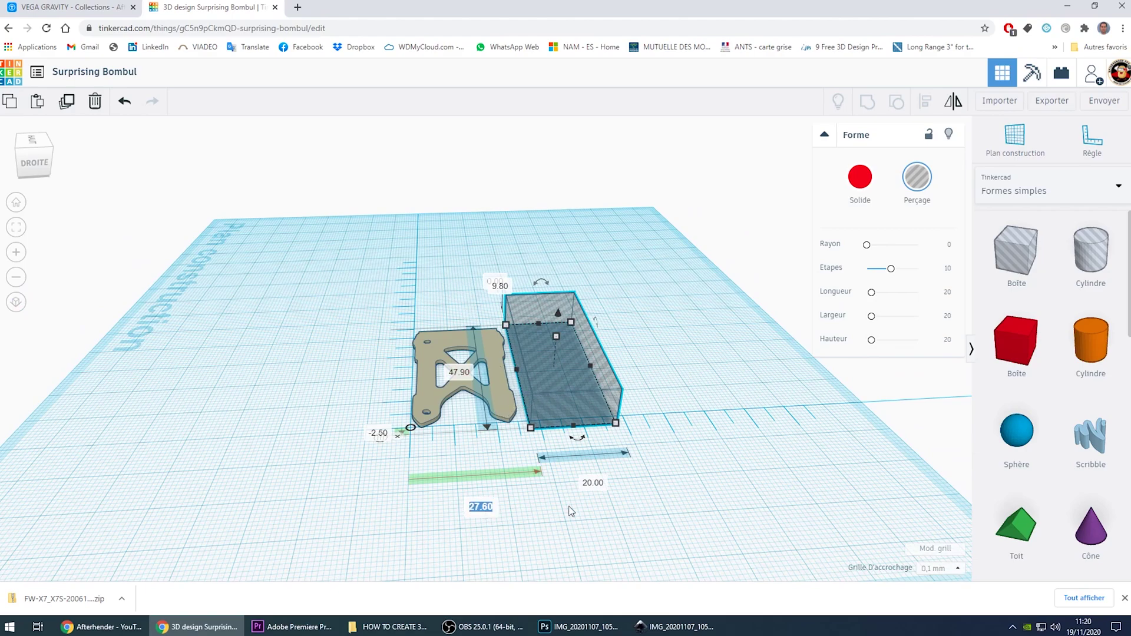
pyautogui.write('12.85')
pyautogui.press('Return')
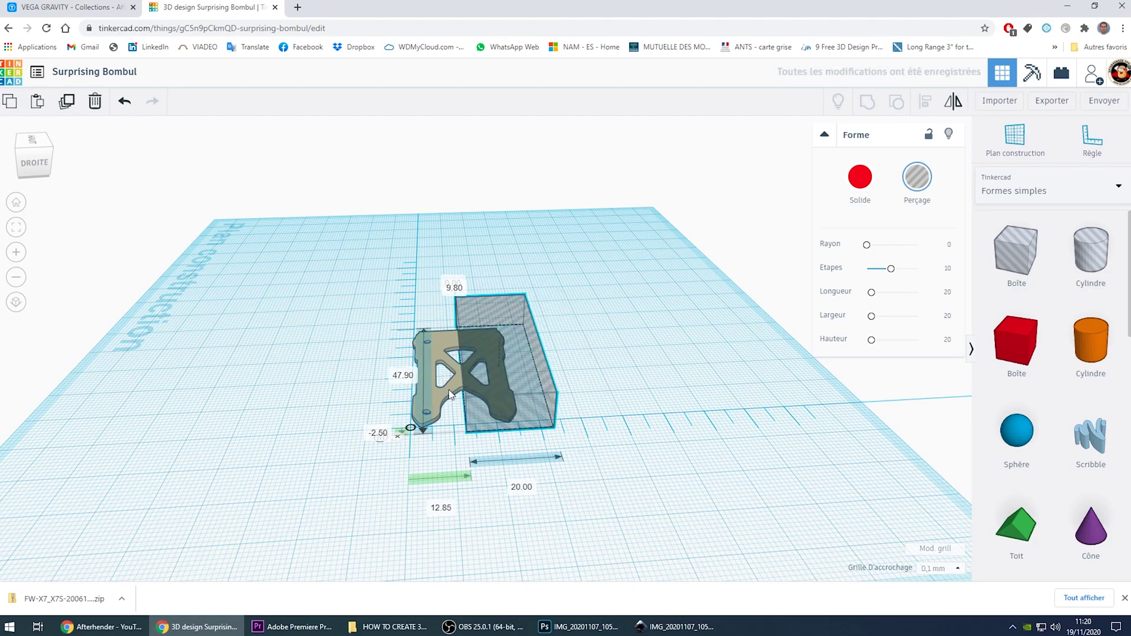
pyautogui.keyDown('shift'); pyautogui.click(460, 410); pyautogui.keyUp('shift')
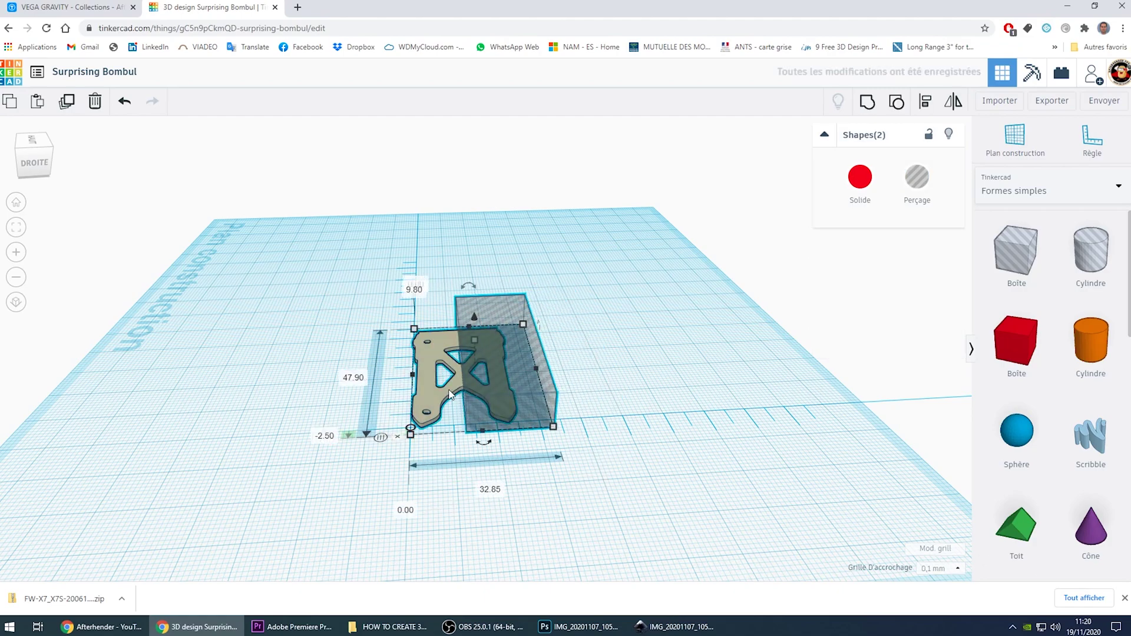
pyautogui.click(870, 102)
pyautogui.click(504, 273)
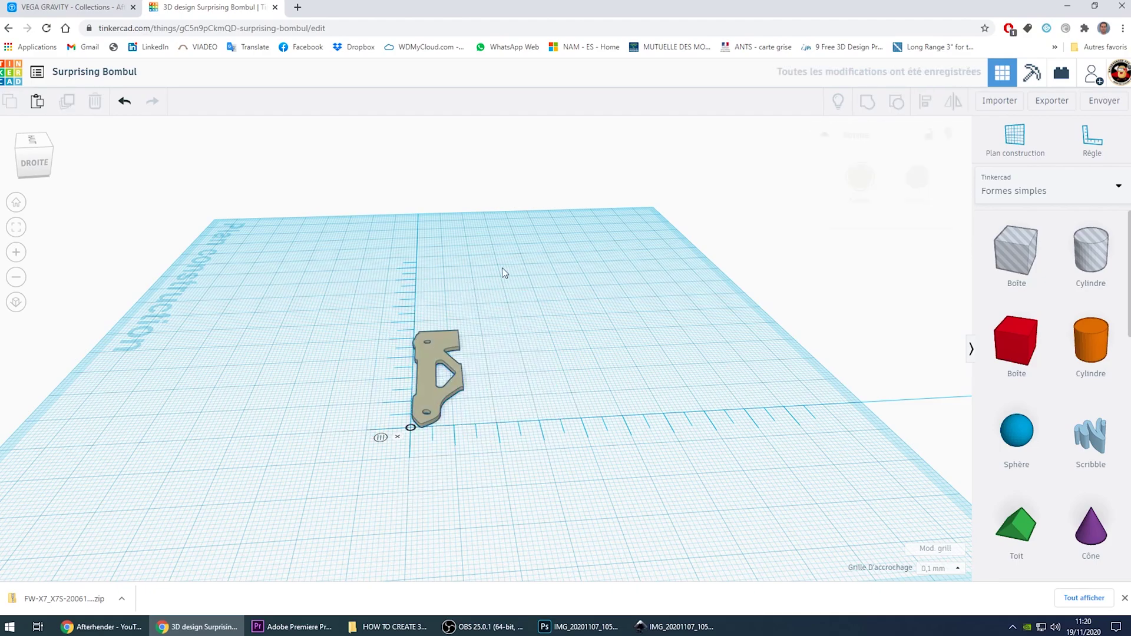
# - Copy and paste the half plate, then mirror the copy to face the original
pyautogui.moveTo(436, 410); pyautogui.dragTo(530, 474, button='right')
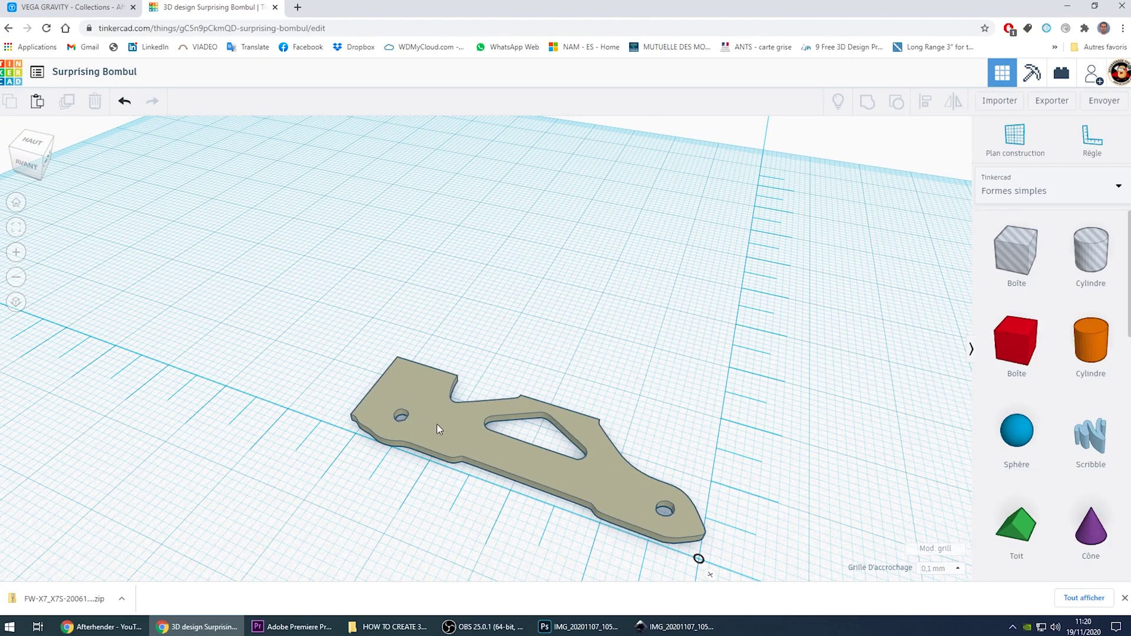
pyautogui.moveTo(713, 459); pyautogui.dragTo(379, 424, button='right')
pyautogui.click(380, 428)
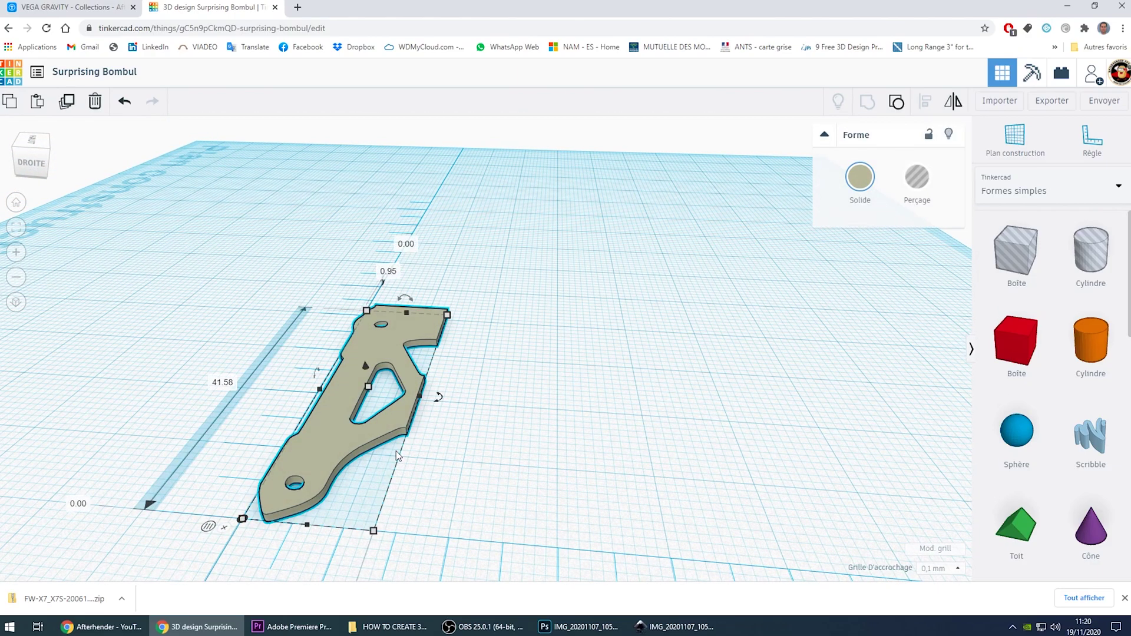
pyautogui.hotkey('ctrl', 'c')
pyautogui.hotkey('ctrl', 'v')
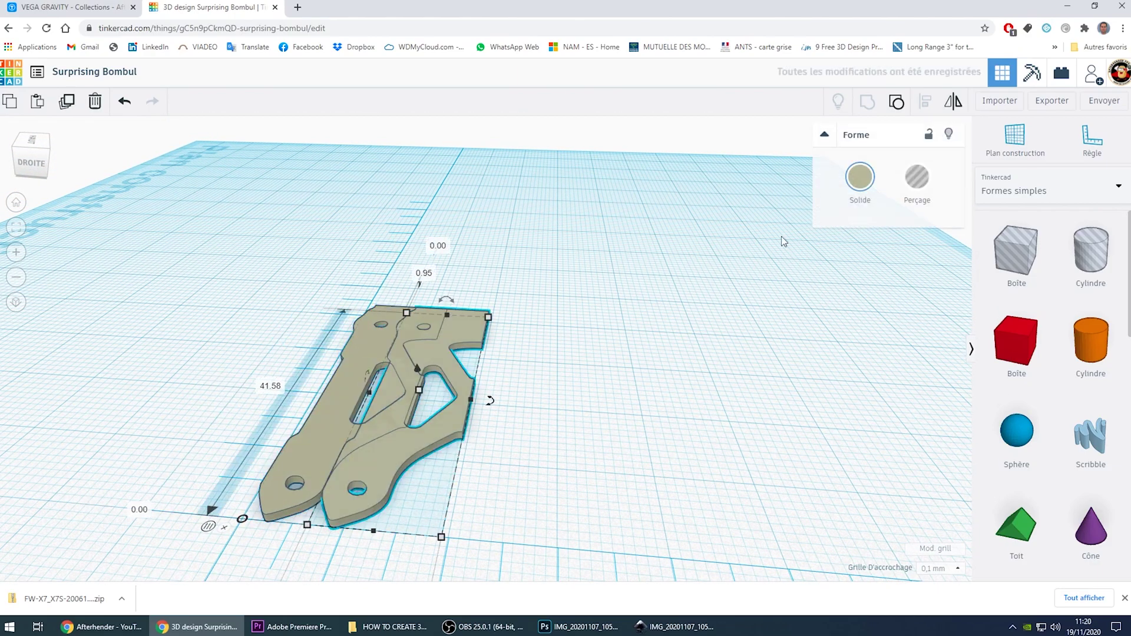
pyautogui.click(460, 311)
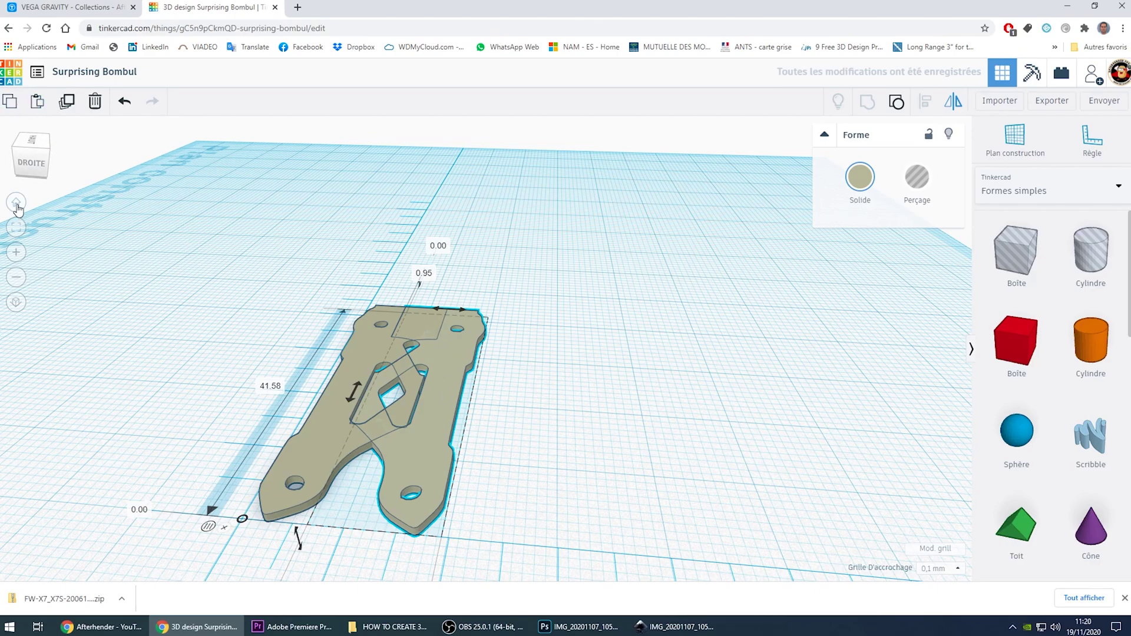
# - Offset the mirrored copy to 12.85 and group both halves into one plate
pyautogui.scroll(-3, 396, 436)
pyautogui.scroll(-2, 351, 540)
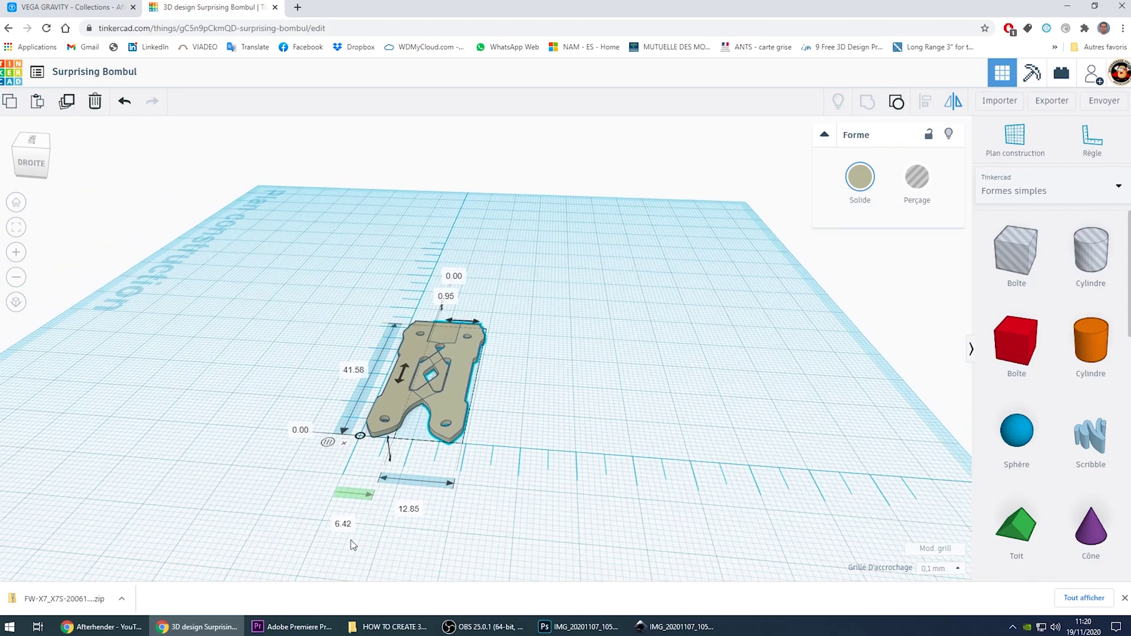
pyautogui.click(355, 509)
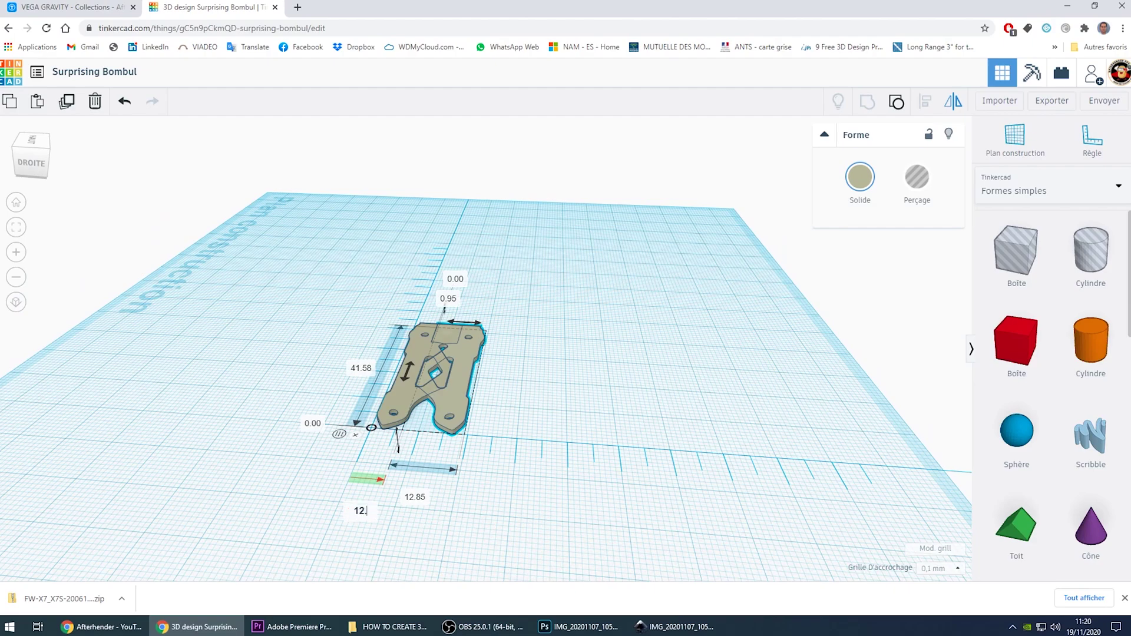
pyautogui.write('85')
pyautogui.press('Return')
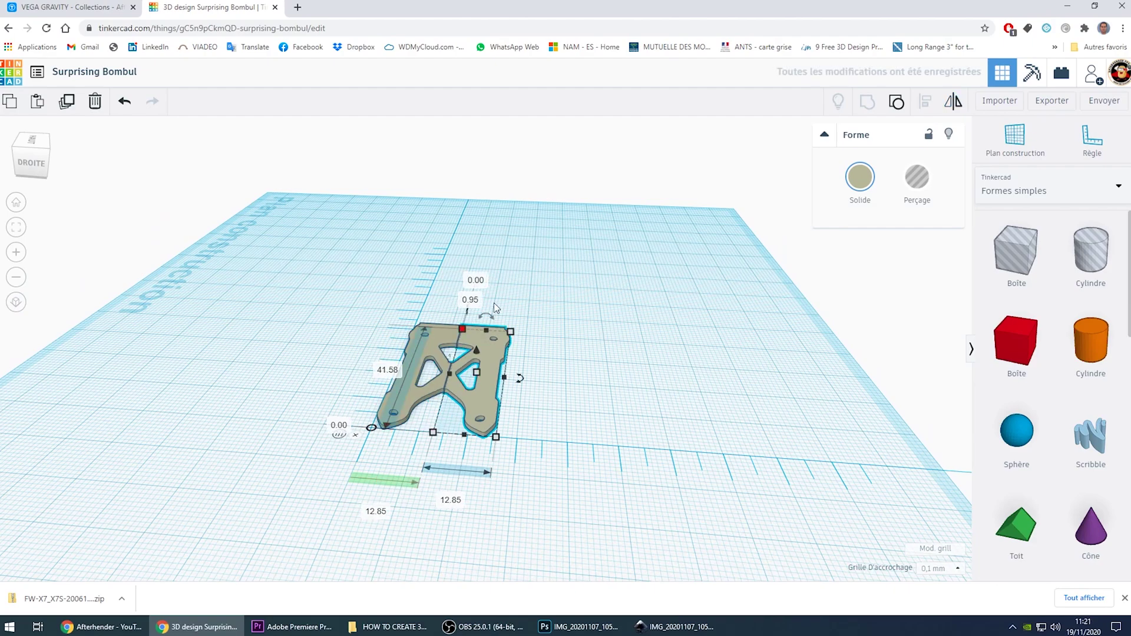
pyautogui.moveTo(574, 297)
pyautogui.mouseDown()
pyautogui.moveTo(374, 429)
pyautogui.moveTo(365, 455)
pyautogui.mouseUp()
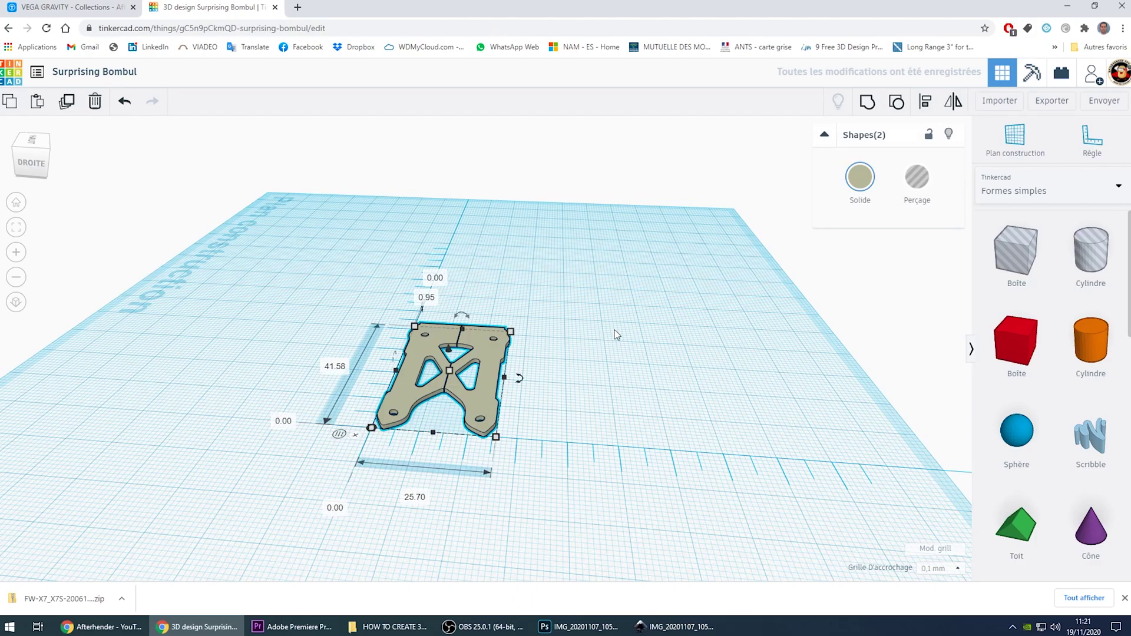
pyautogui.click(867, 102)
# - Ungroup the combined plate back into its two halves
pyautogui.click(623, 380)
pyautogui.scroll(2, 376, 437)
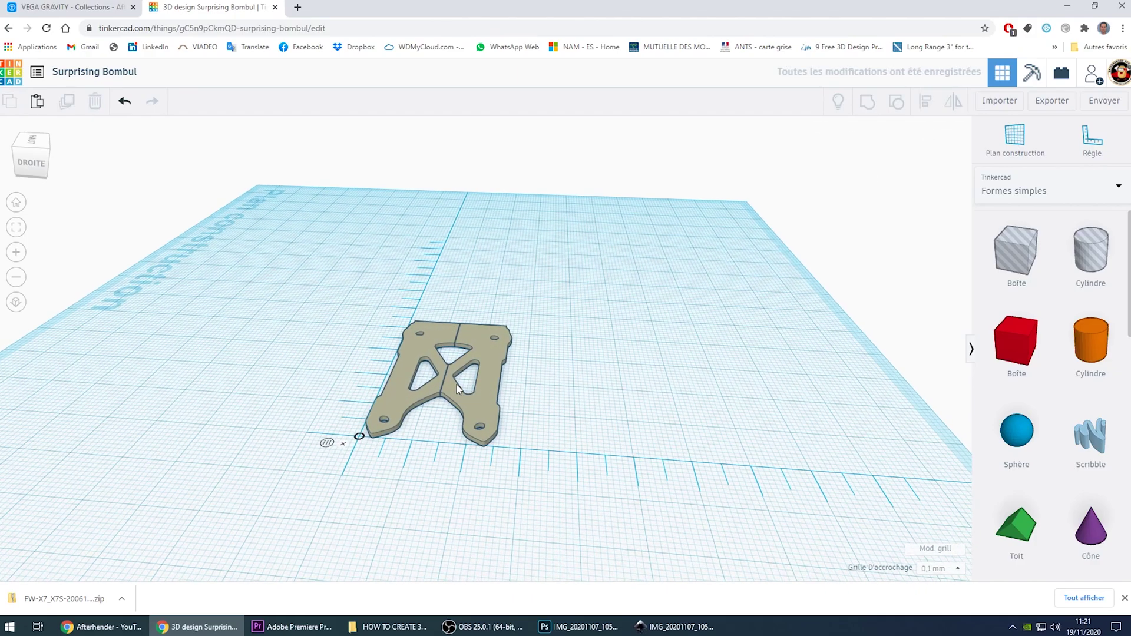
pyautogui.scroll(5, 376, 437)
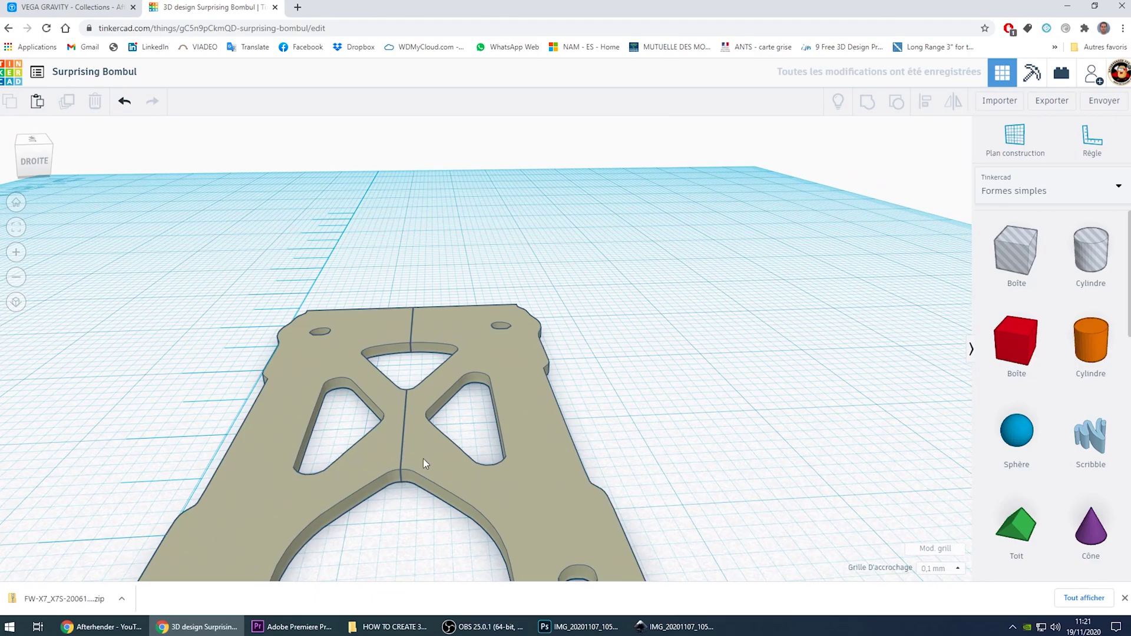
pyautogui.click(537, 437)
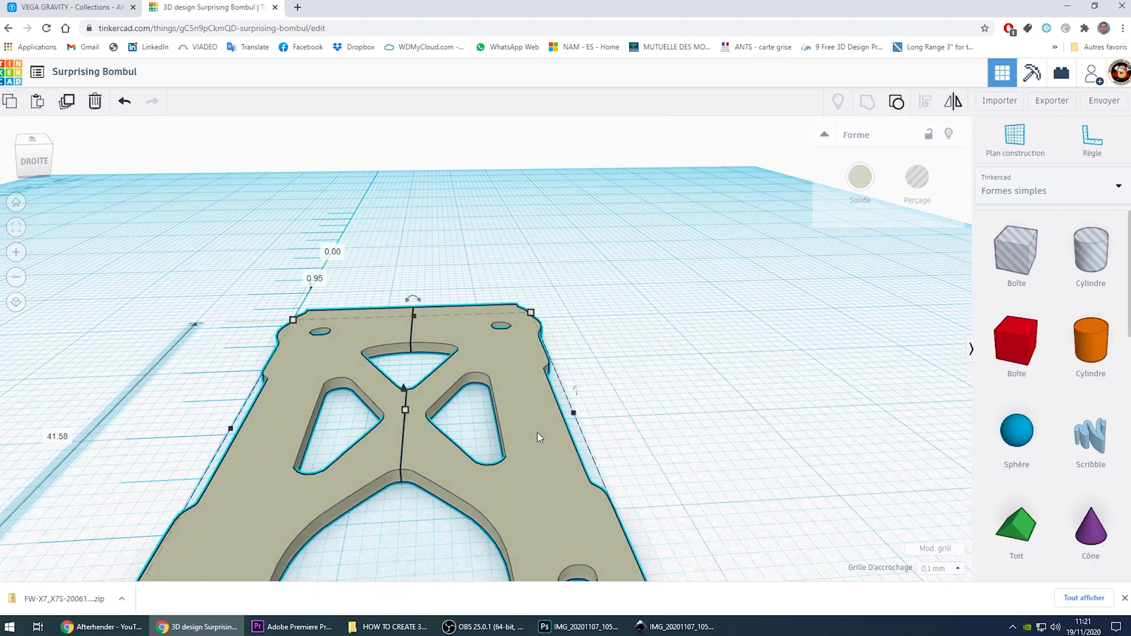
pyautogui.scroll(-5, 538, 437)
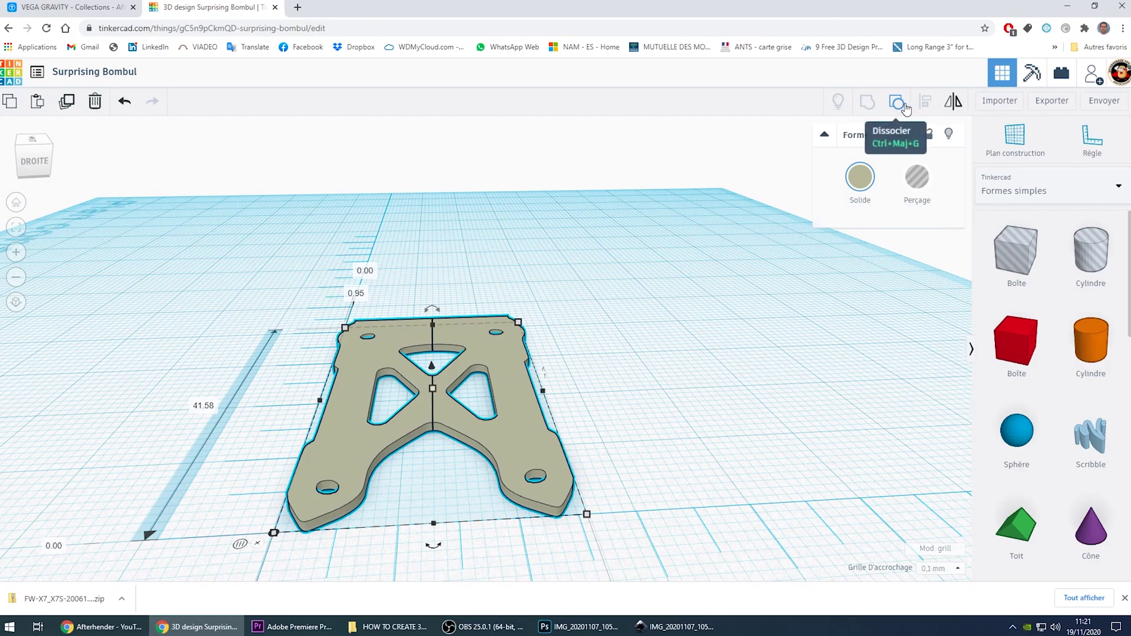
pyautogui.click(897, 103)
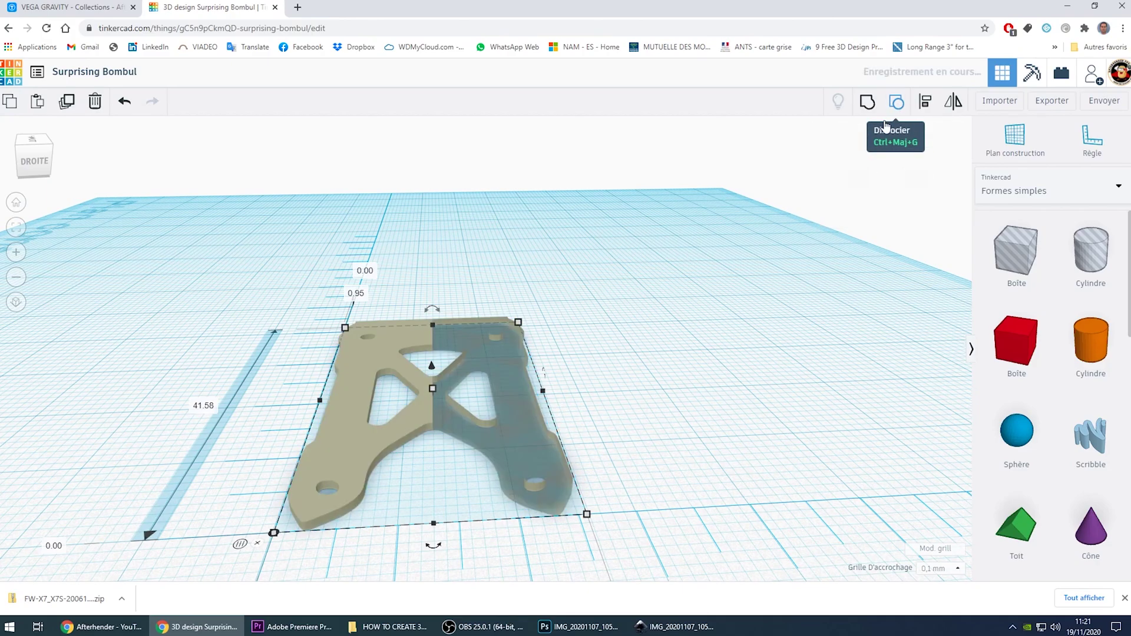
pyautogui.click(591, 355)
# - Set the right half's offset to 12.84 and regroup both halves into one plate
pyautogui.click(472, 426)
pyautogui.scroll(-4, 454, 454)
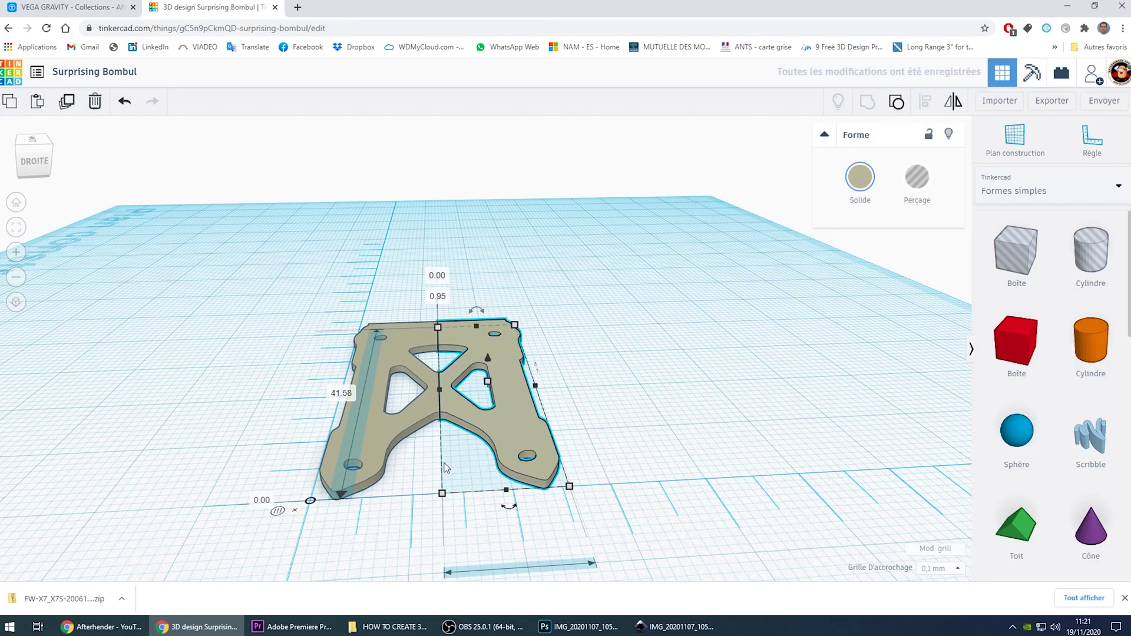
pyautogui.click(415, 536)
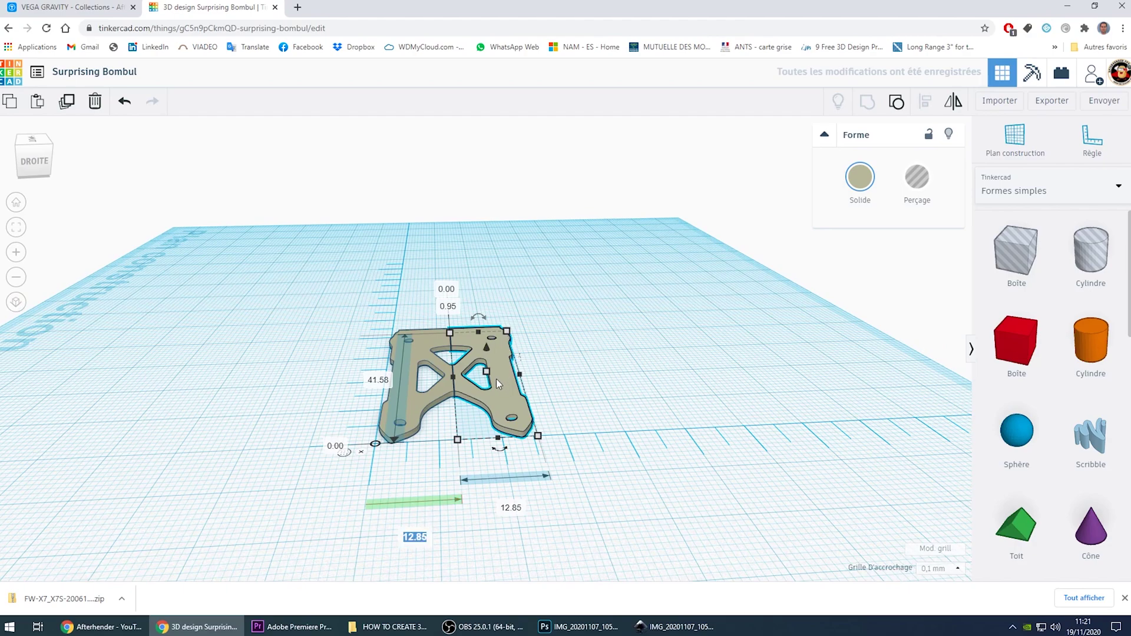
pyautogui.write('1')
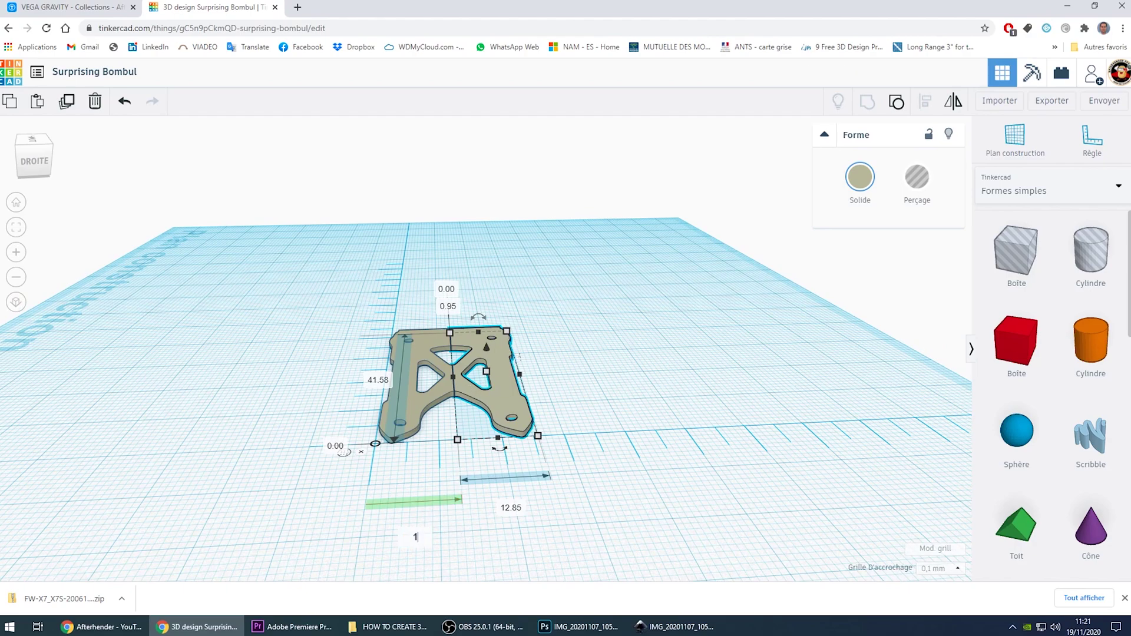
pyautogui.write('2.84')
pyautogui.press('Return')
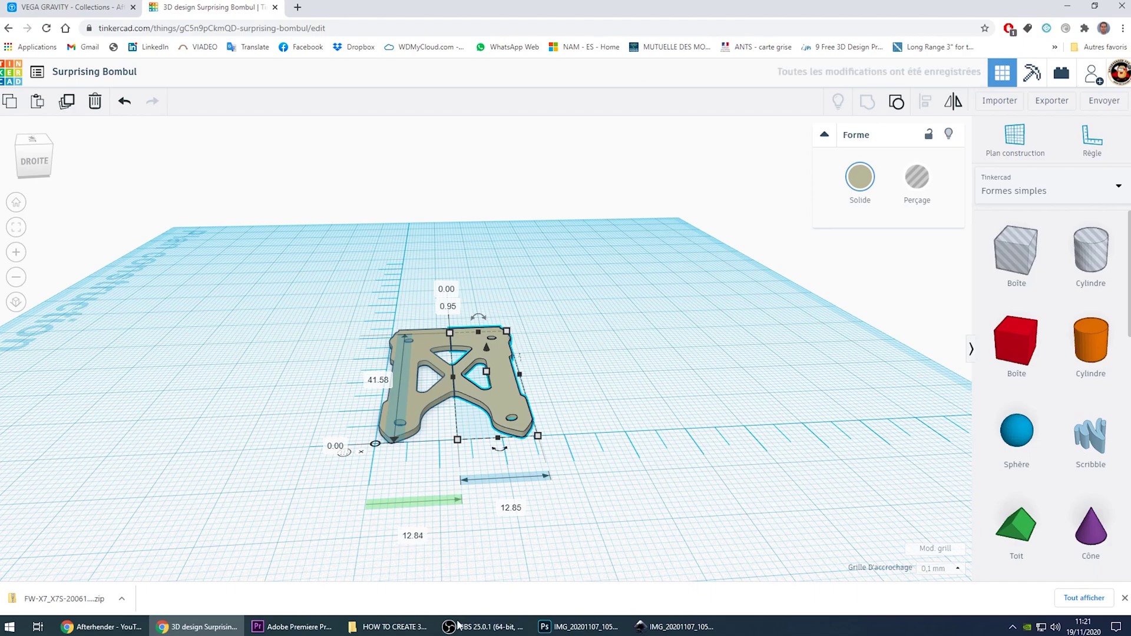
pyautogui.hotkey('ctrl', 'a')
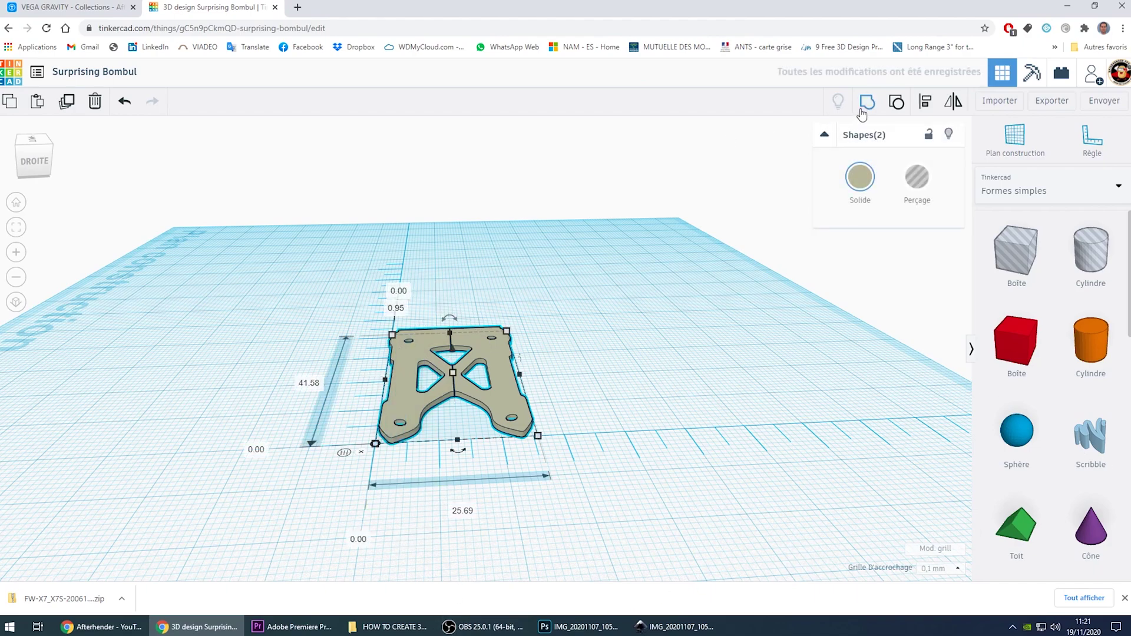
pyautogui.click(862, 113)
pyautogui.click(631, 337)
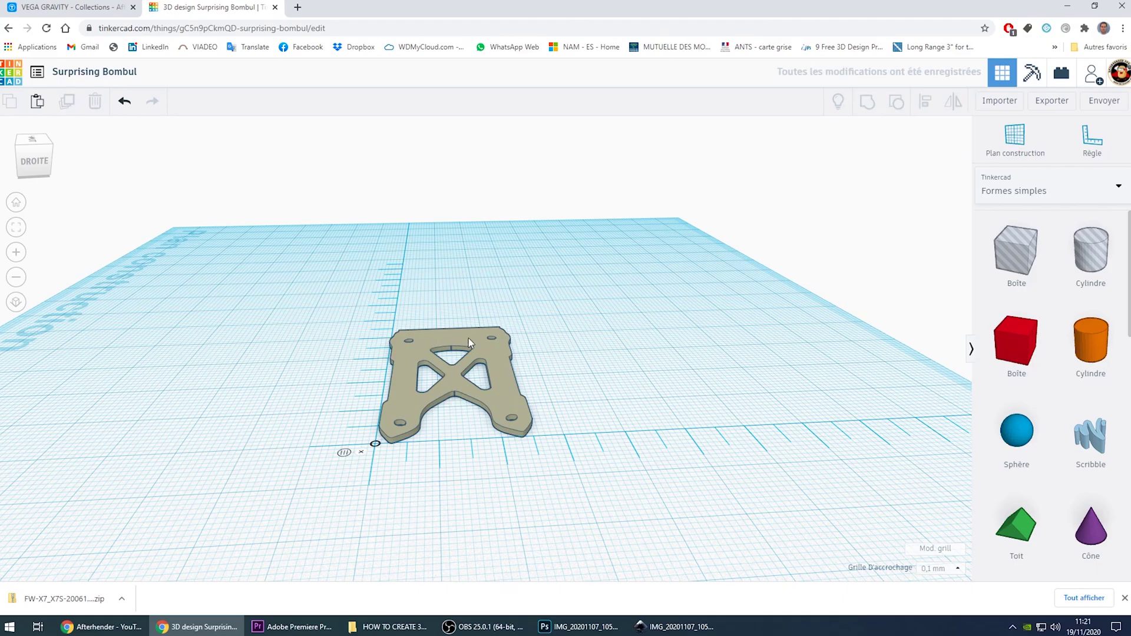
pyautogui.scroll(5, 457, 401)
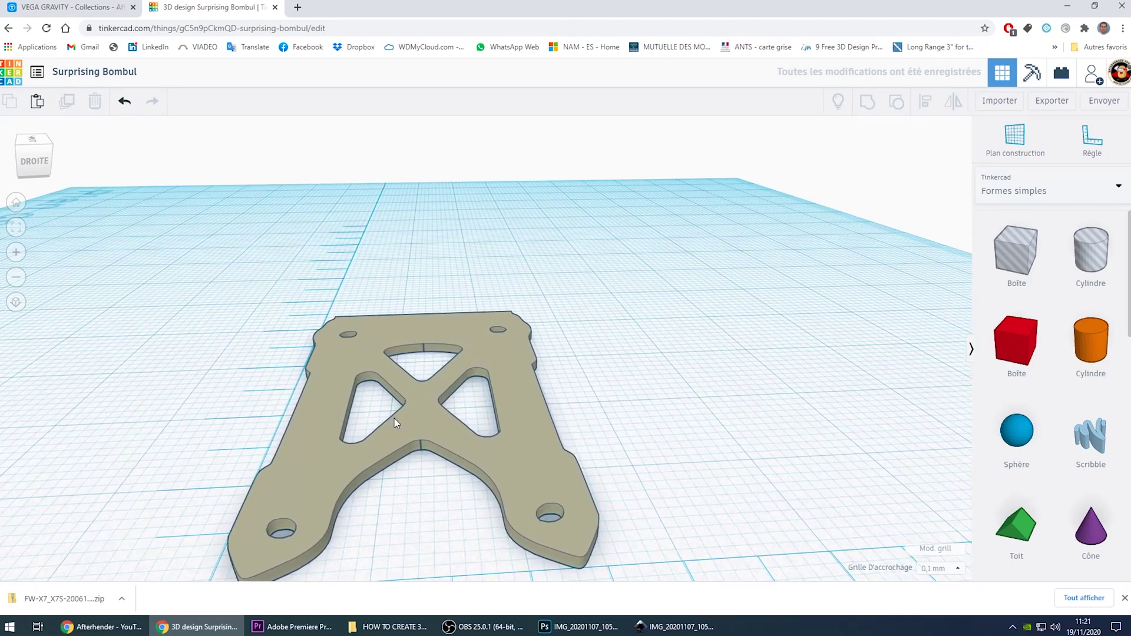
# - Extrude the plate to a height of 19.00
pyautogui.moveTo(394, 418); pyautogui.dragTo(555, 434, button='right')
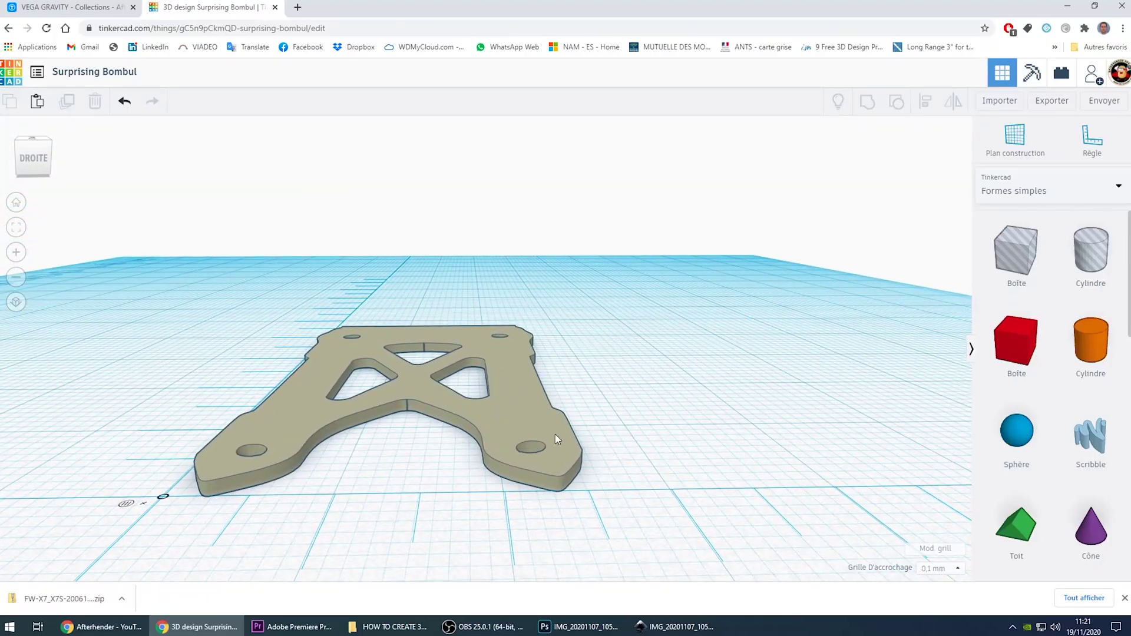
pyautogui.click(555, 434)
pyautogui.moveTo(416, 374); pyautogui.dragTo(380, 169)
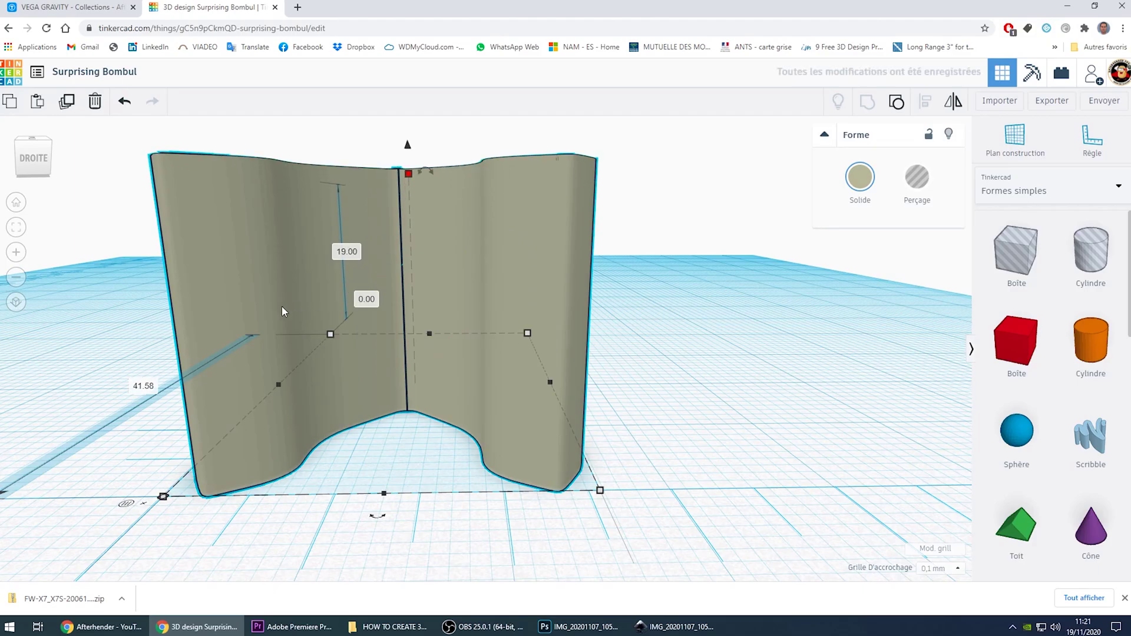
pyautogui.moveTo(282, 305); pyautogui.dragTo(696, 408, button='right')
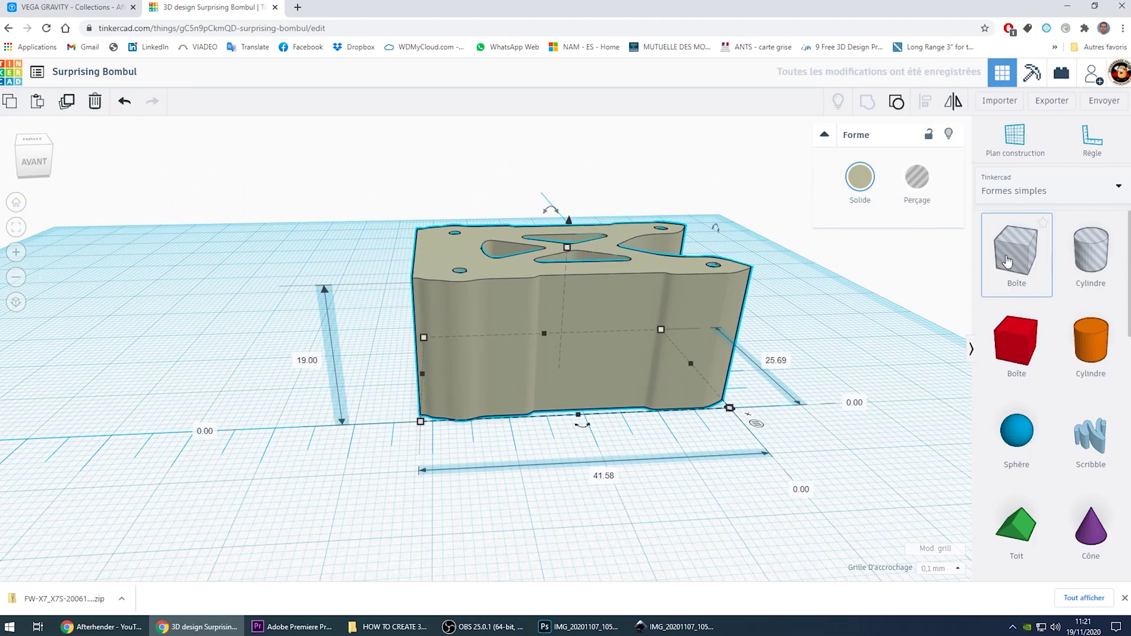
# - Add a wide hole box, tilt it about 50°, raise it, and group it to slant the top
pyautogui.moveTo(1016, 254); pyautogui.dragTo(699, 304)
pyautogui.moveTo(698, 366); pyautogui.dragTo(364, 360)
pyautogui.moveTo(652, 341); pyautogui.dragTo(628, 325, button='right')
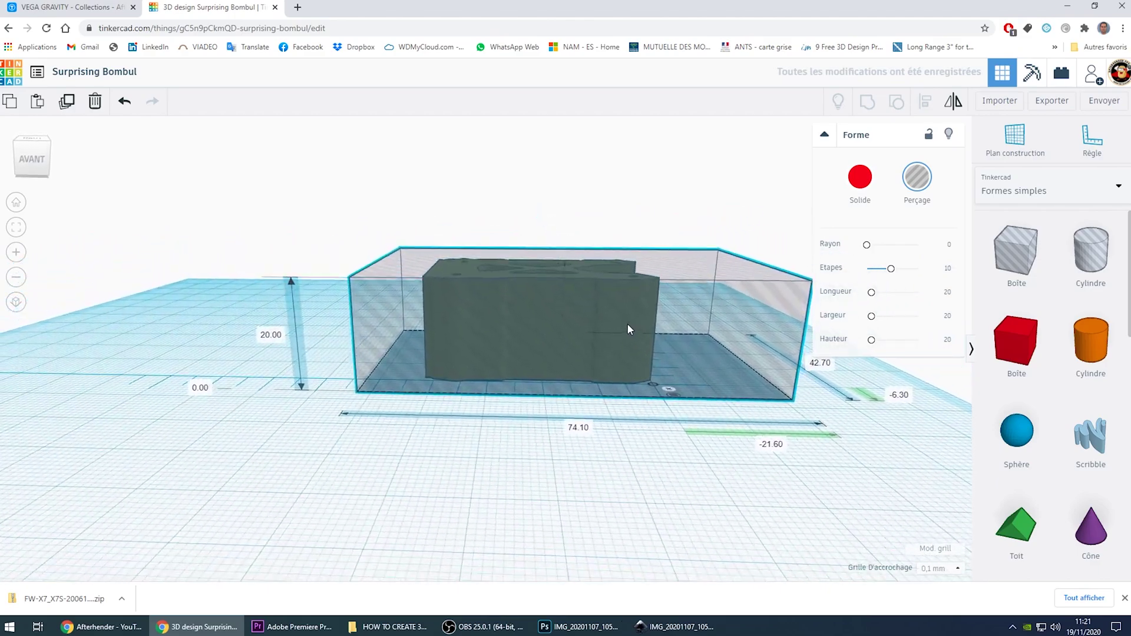
pyautogui.moveTo(560, 236); pyautogui.dragTo(494, 133)
pyautogui.scroll(-3, 512, 182)
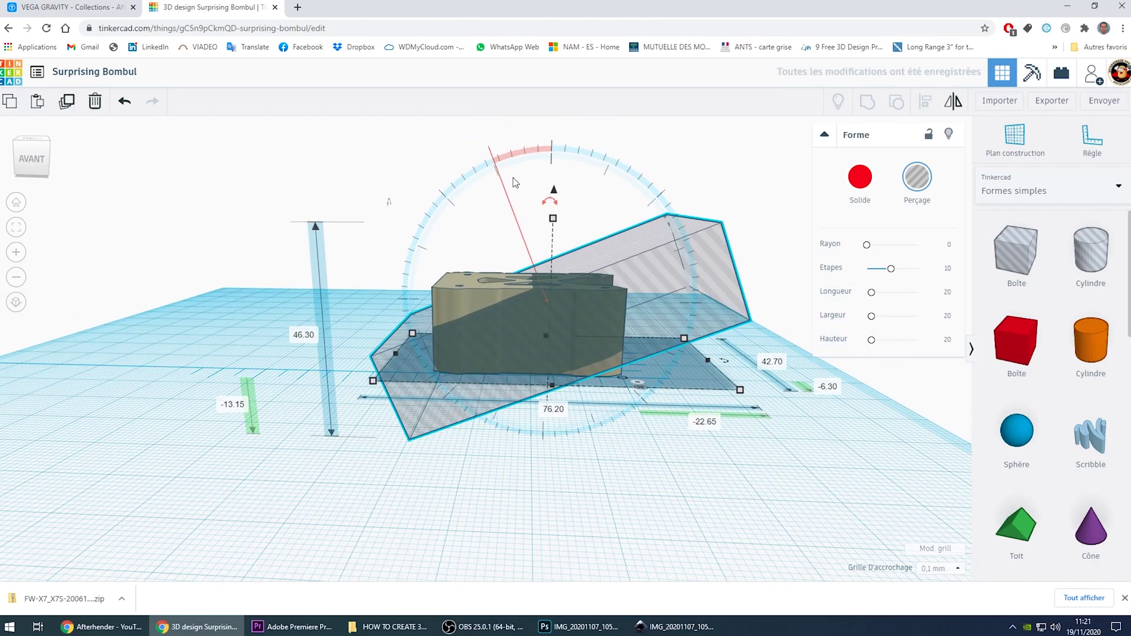
pyautogui.moveTo(546, 211); pyautogui.dragTo(559, 147)
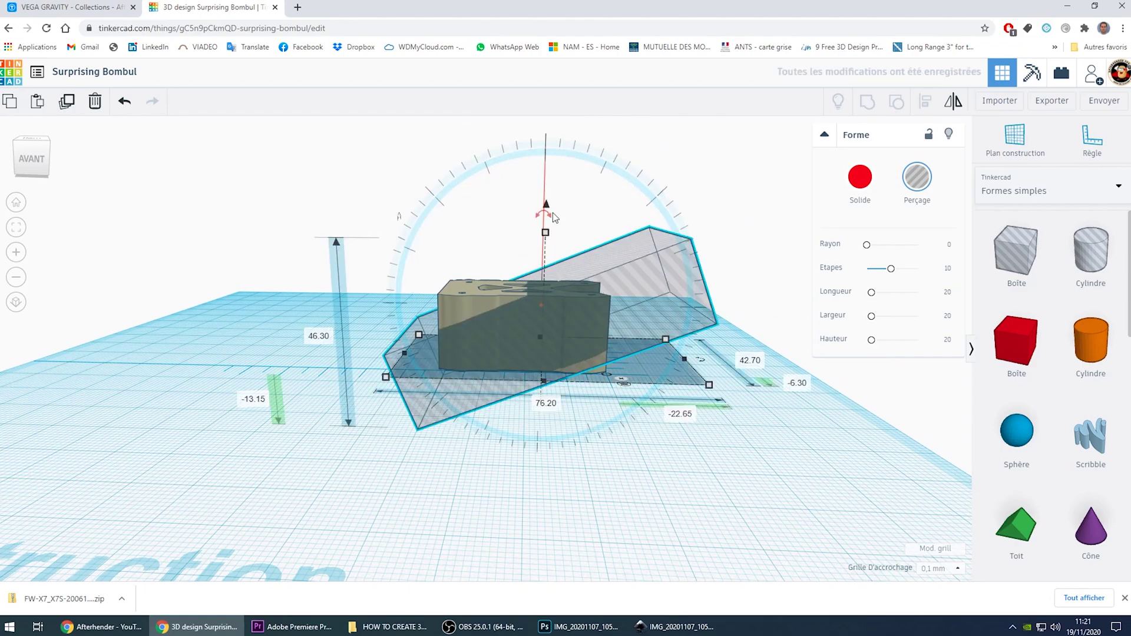
pyautogui.moveTo(543, 209); pyautogui.dragTo(547, 142)
pyautogui.keyDown('shift'); pyautogui.click(596, 337); pyautogui.keyUp('shift')
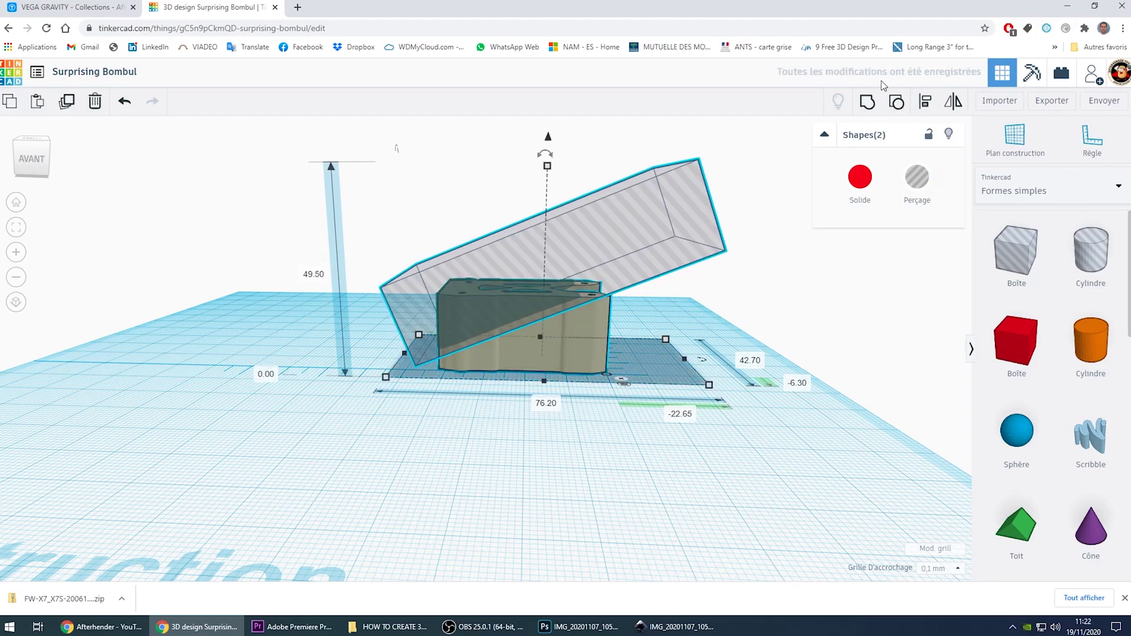
pyautogui.hotkey('ctrl', 'g')
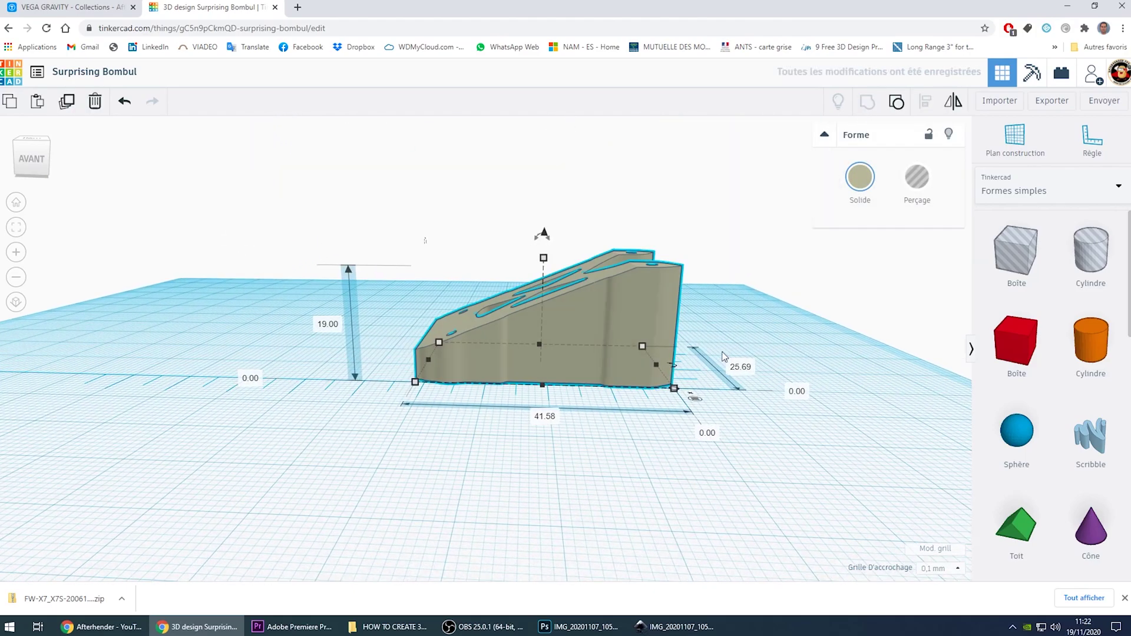
pyautogui.moveTo(679, 437); pyautogui.dragTo(244, 323, button='right')
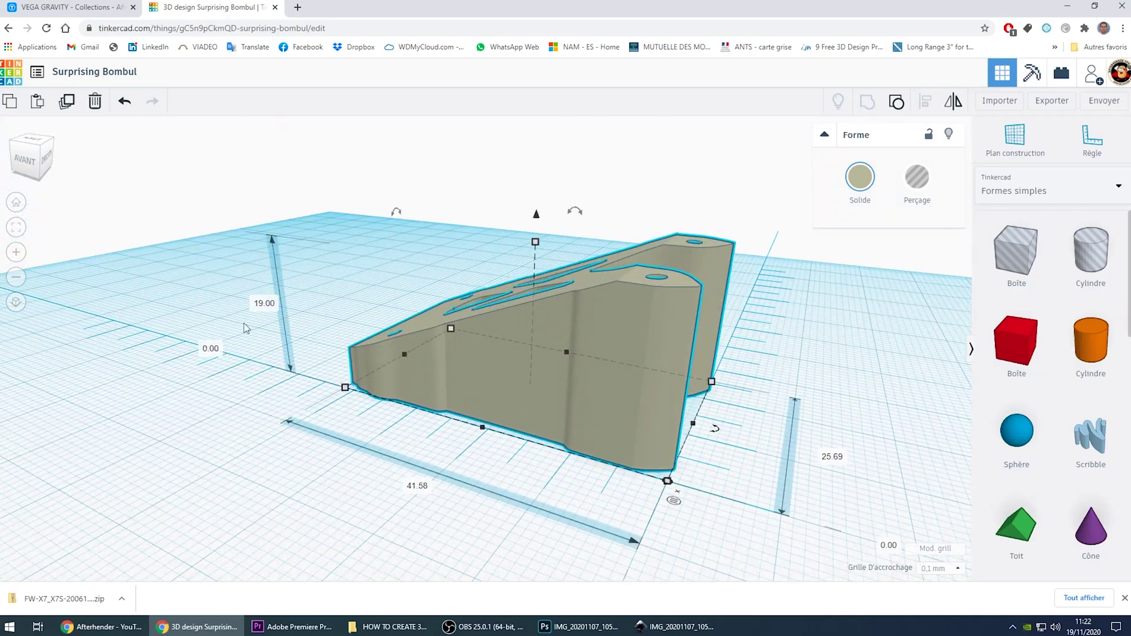
pyautogui.moveTo(769, 369)
pyautogui.mouseDown(button='right')
pyautogui.moveTo(523, 367)
pyautogui.moveTo(796, 396)
pyautogui.moveTo(813, 379)
pyautogui.moveTo(769, 370)
pyautogui.mouseUp(button='right')
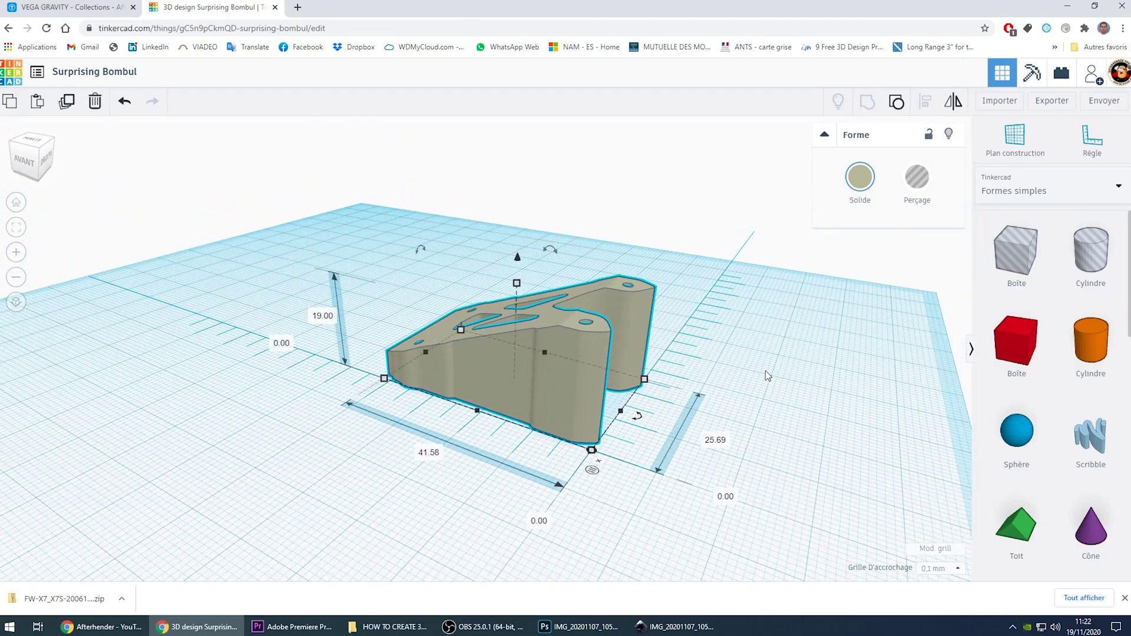